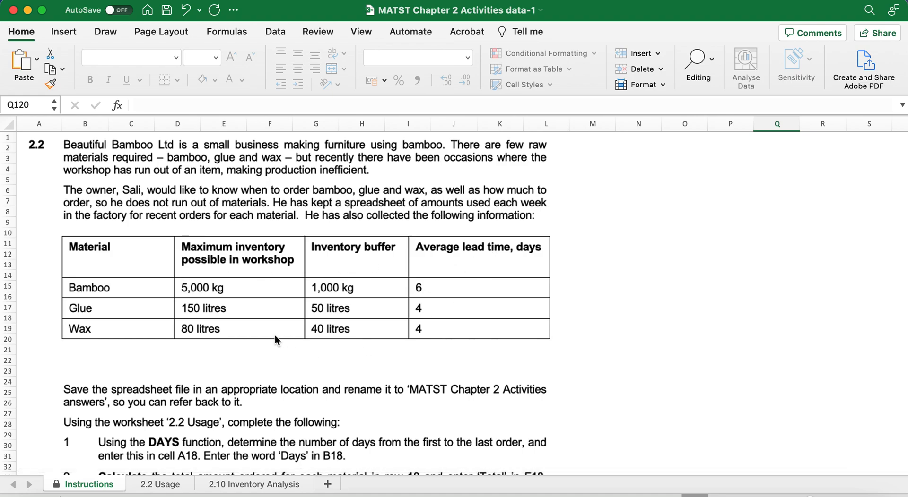
# Save the workbook under the new name 'MATST Chapter 2 Activities Answers1' with Save As.
pyautogui.scroll(-3, 186, 340)
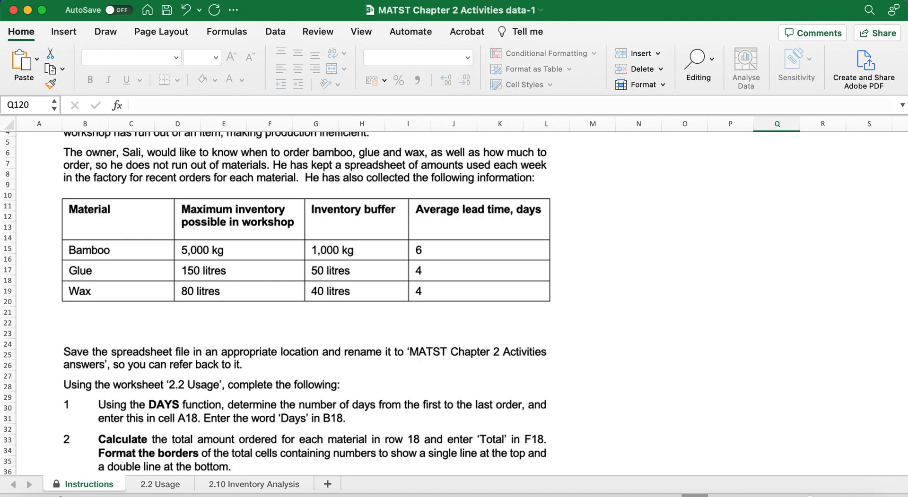
pyautogui.click(71, 0)
pyautogui.click(98, 113)
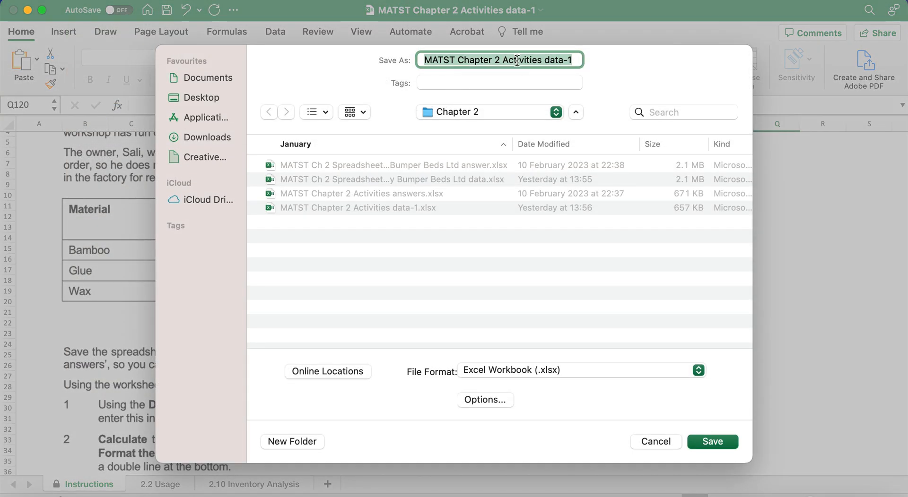
pyautogui.click(523, 61)
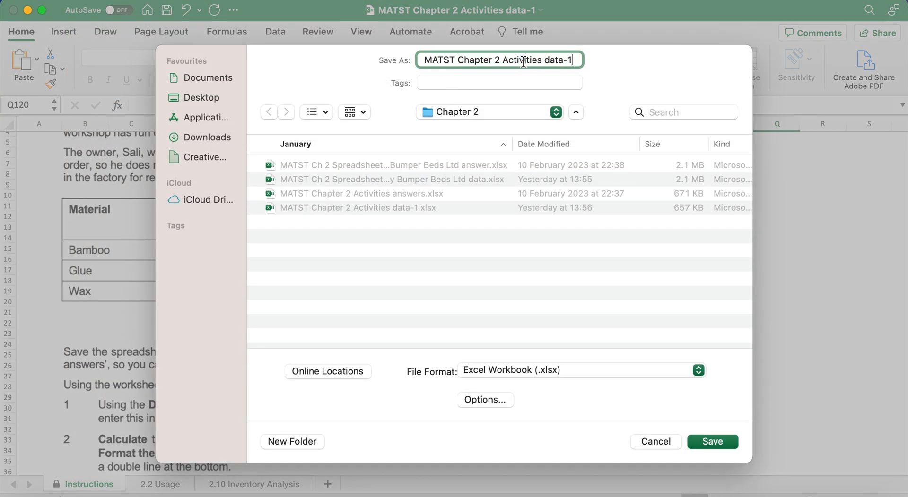
pyautogui.press('BackSpace')
pyautogui.press('BackSpace')
pyautogui.press('BackSpace')
pyautogui.write('Answers1')
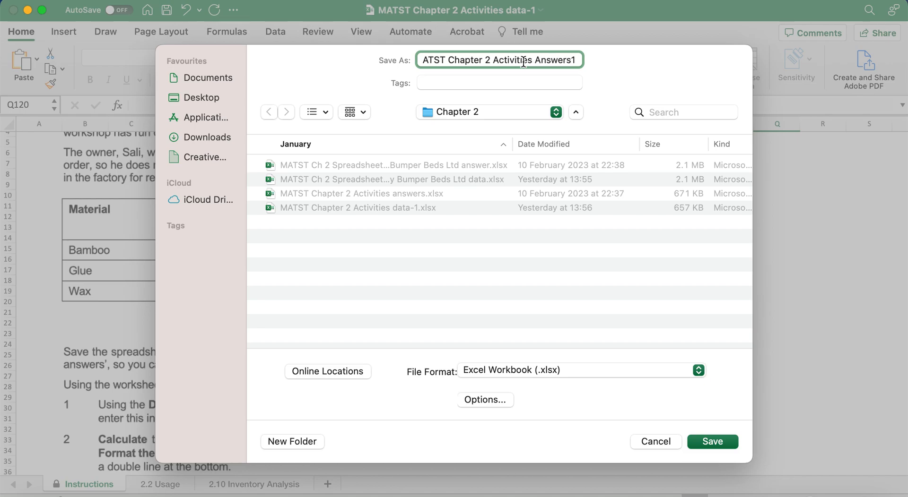
pyautogui.press('Return')
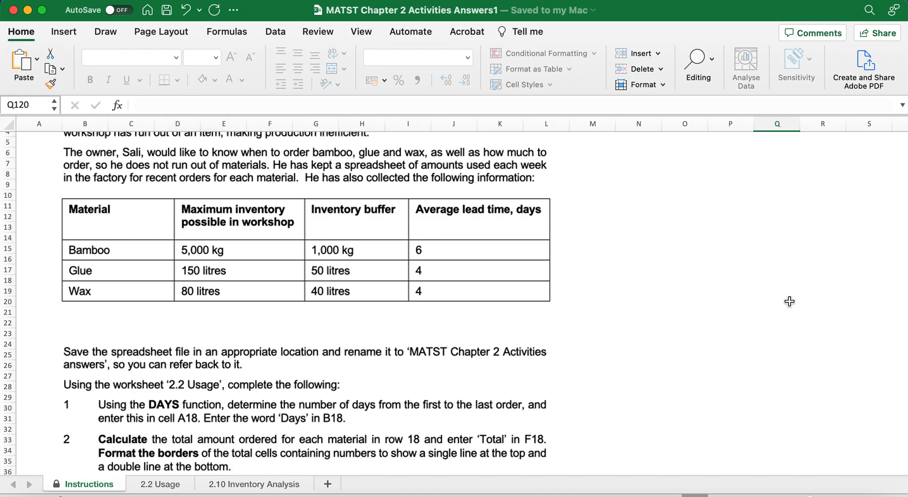
# Open a second window of the workbook and arrange both windows vertically side by side.
pyautogui.click(362, 32)
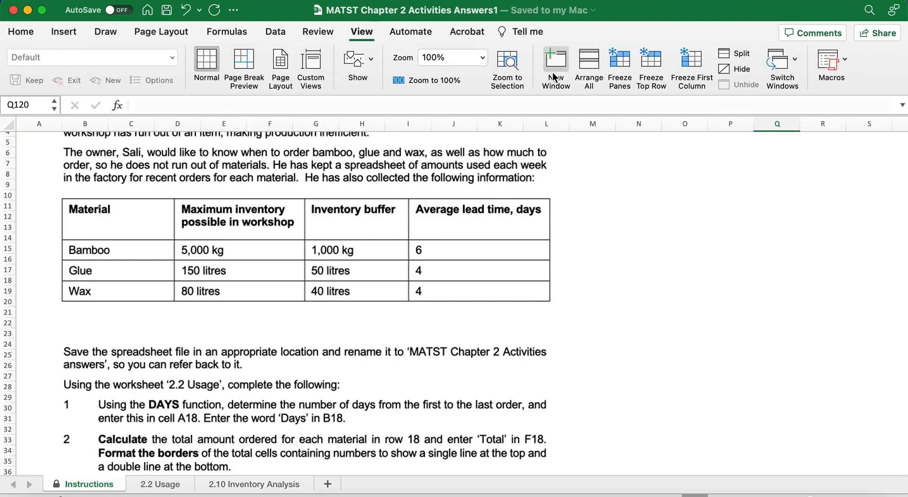
pyautogui.click(556, 68)
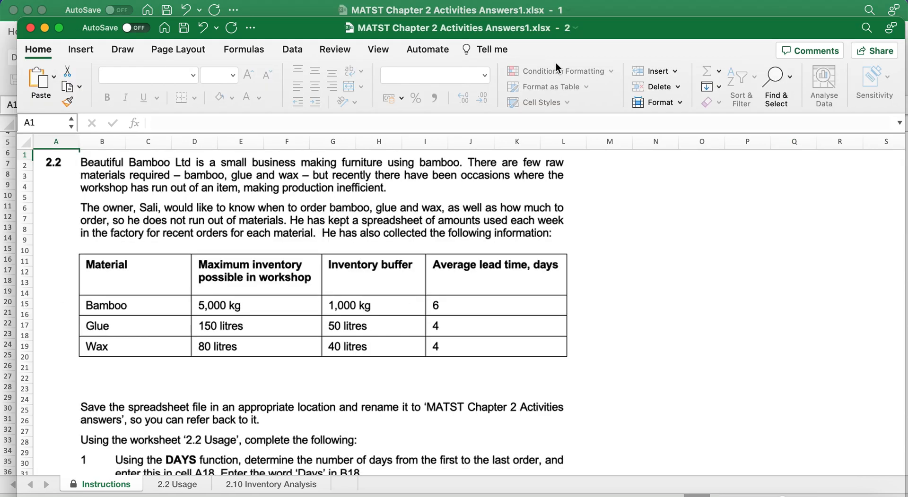
pyautogui.click(380, 50)
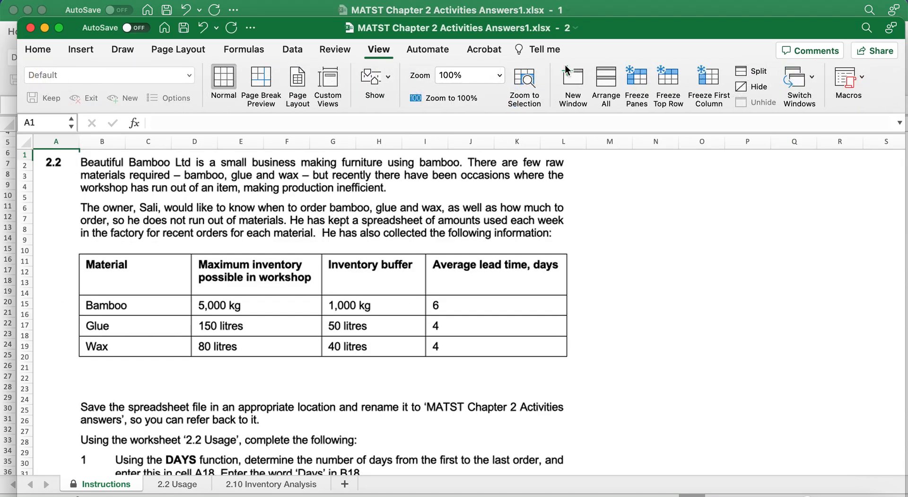
pyautogui.click(605, 82)
pyautogui.click(503, 219)
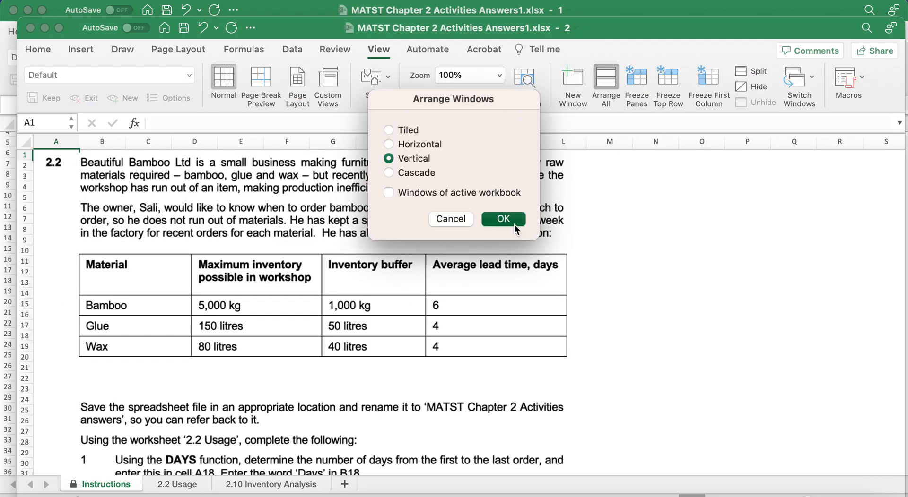
# Show the 2.2 Usage sheet in the right-hand window.
pyautogui.scroll(-1, 265, 429)
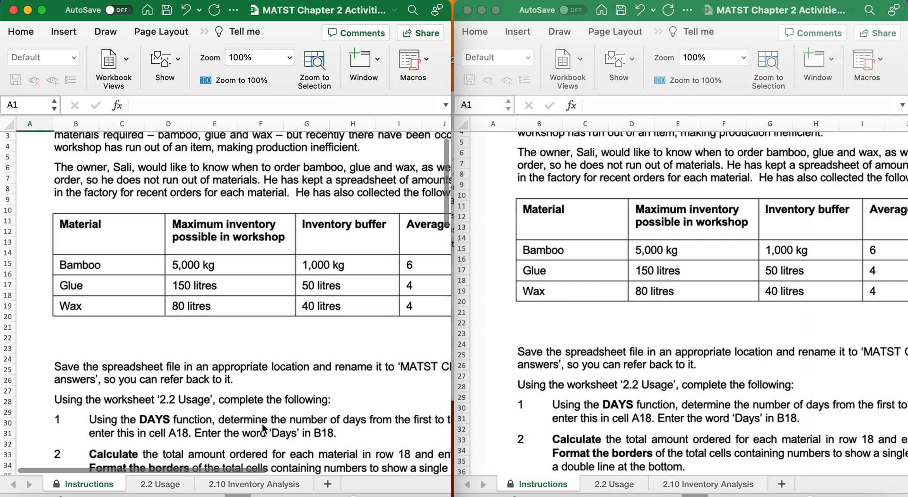
pyautogui.scroll(1, 265, 429)
pyautogui.moveTo(353, 496); pyautogui.dragTo(345, 496)
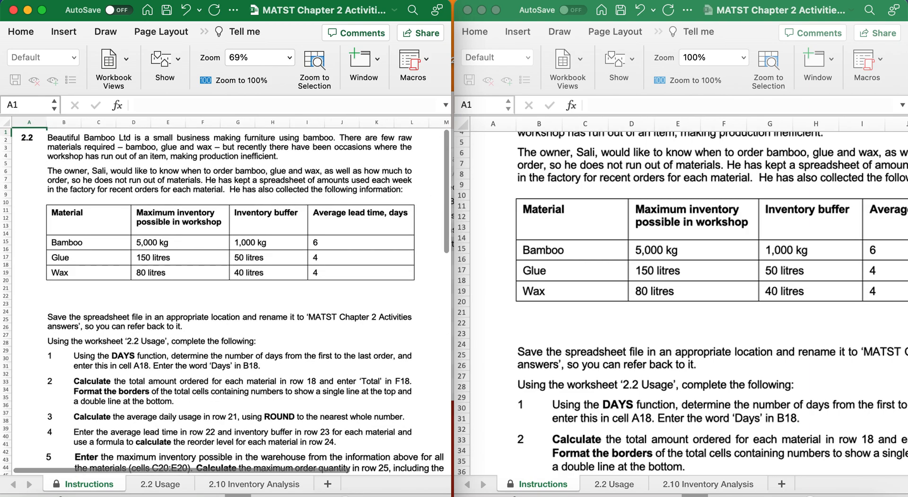
pyautogui.scroll(-10, 101, 345)
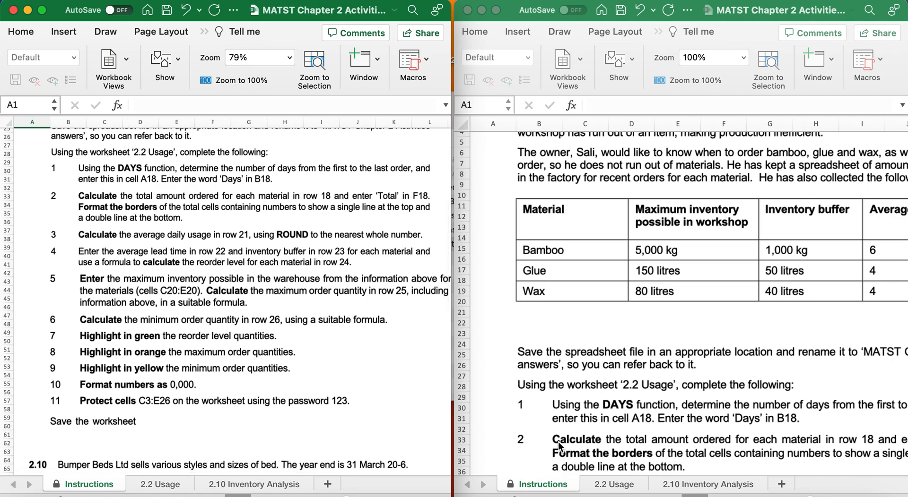
pyautogui.click(607, 488)
pyautogui.click(607, 487)
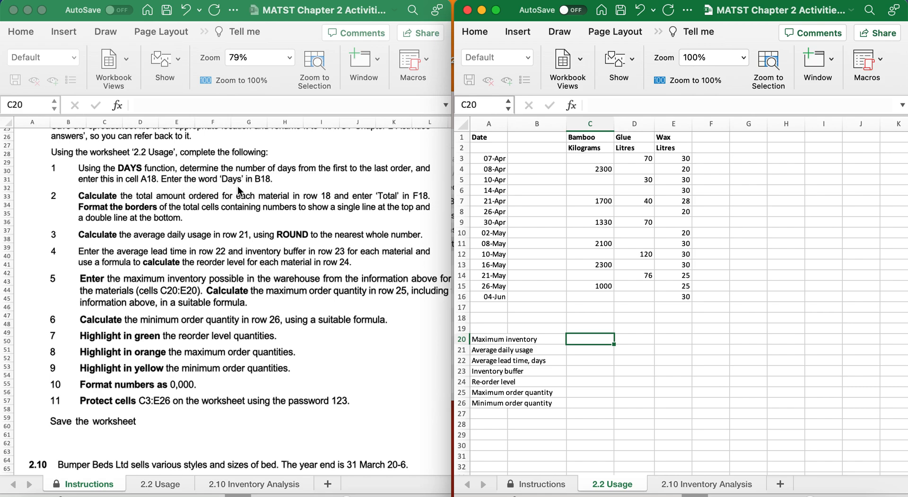
# Enter =DAYS(A16,A3) in A18 to count the 58 days between first and last orders.
pyautogui.click(486, 316)
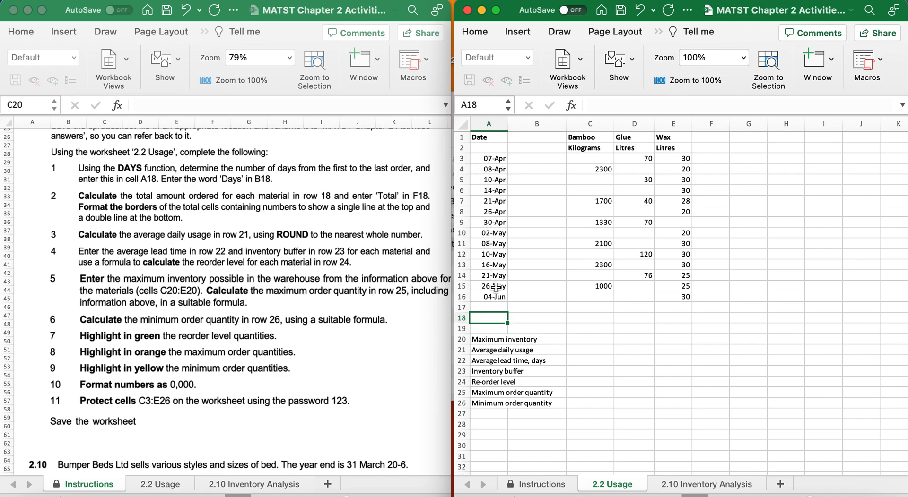
pyautogui.click(658, 31)
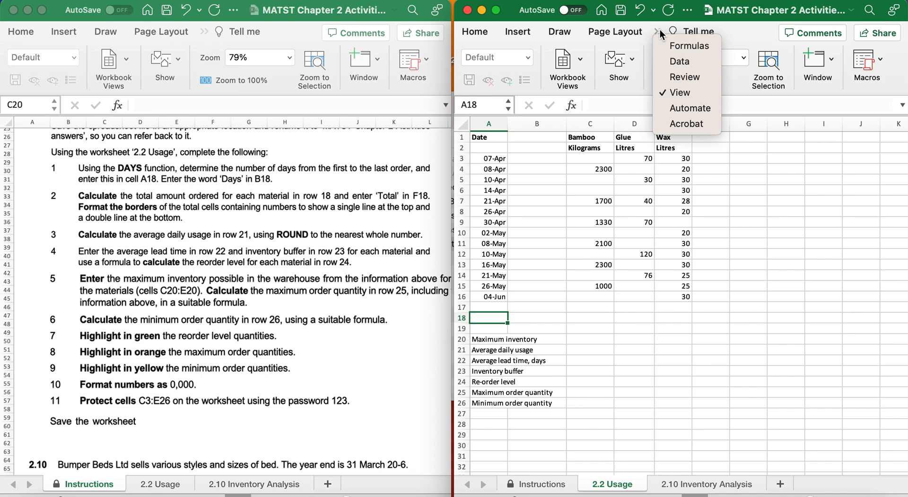
pyautogui.click(669, 45)
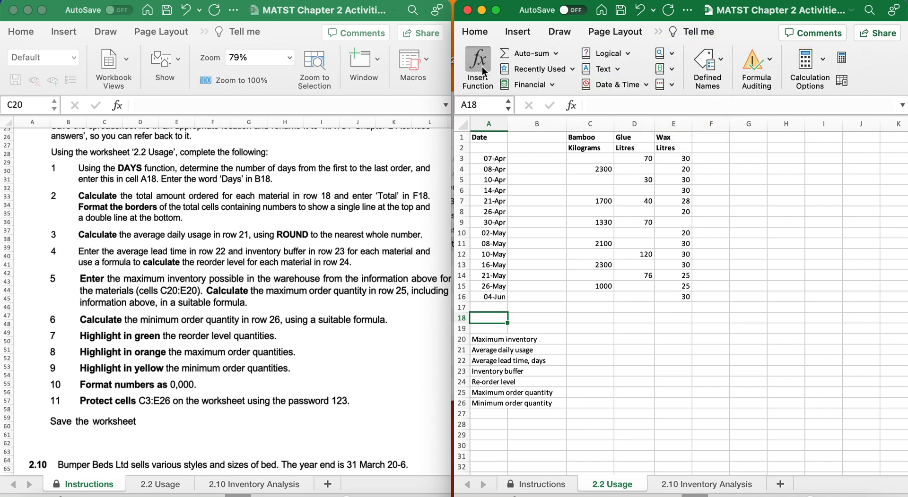
pyautogui.click(482, 66)
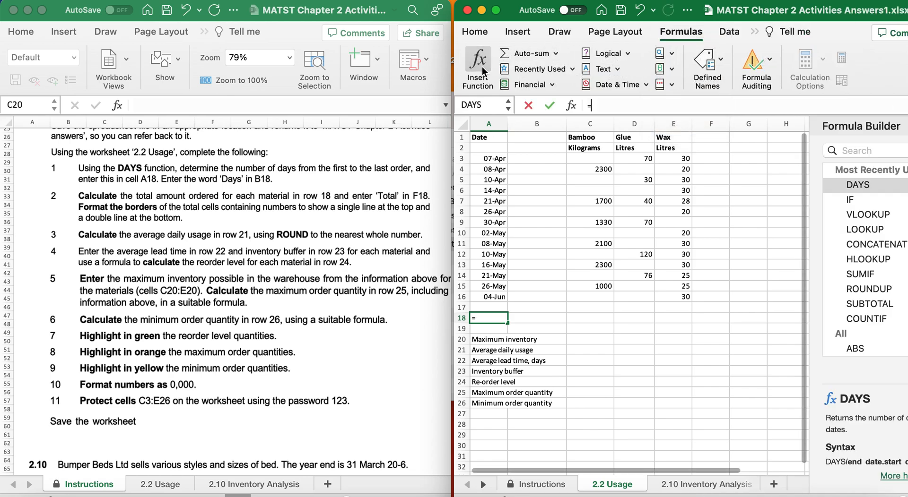
pyautogui.doubleClick(859, 187)
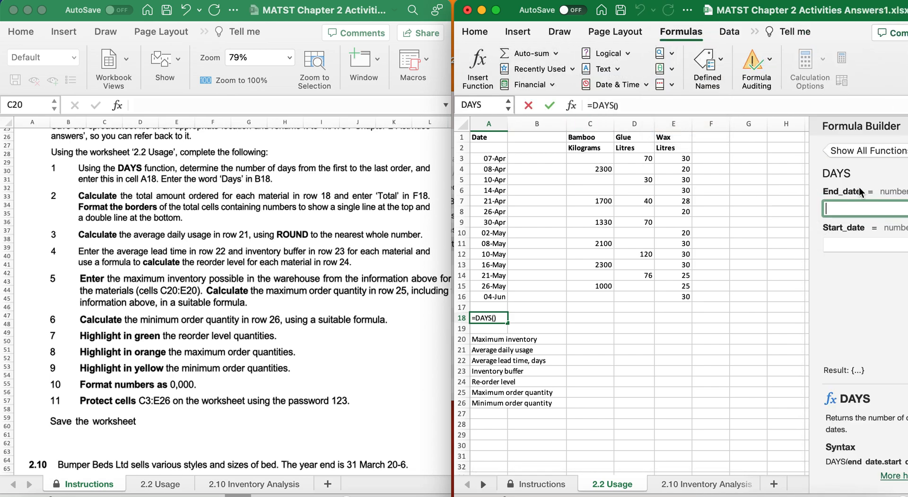
pyautogui.click(489, 297)
pyautogui.click(860, 238)
pyautogui.click(500, 159)
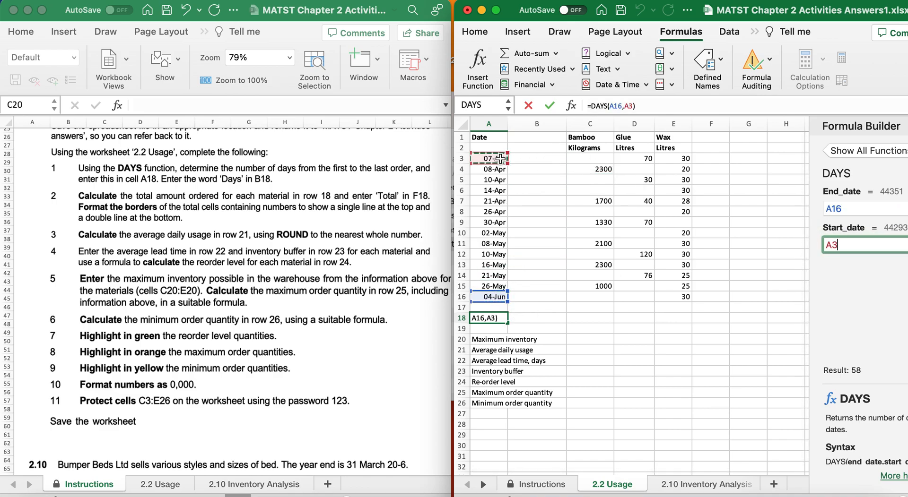
pyautogui.press('Return')
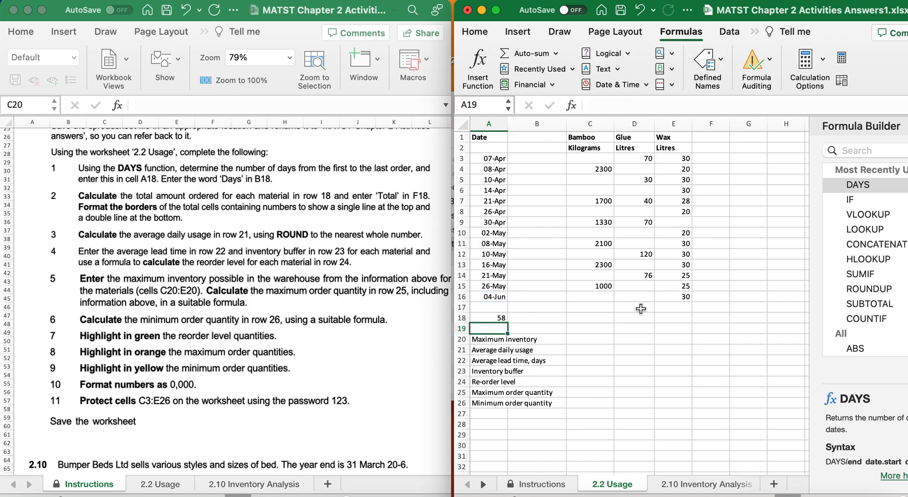
# Label B18 'Days'.
pyautogui.click(545, 319)
pyautogui.write('Days')
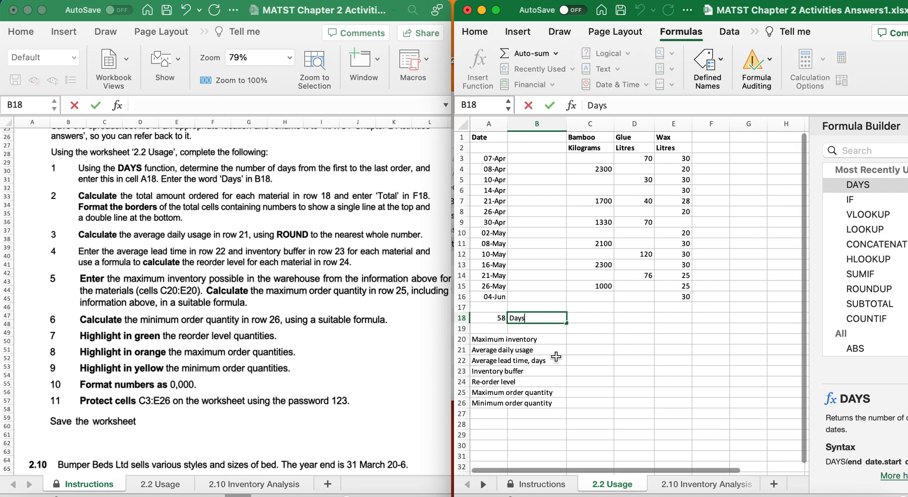
pyautogui.click(556, 360)
pyautogui.scroll(-2, 226, 298)
pyautogui.scroll(-3, 226, 299)
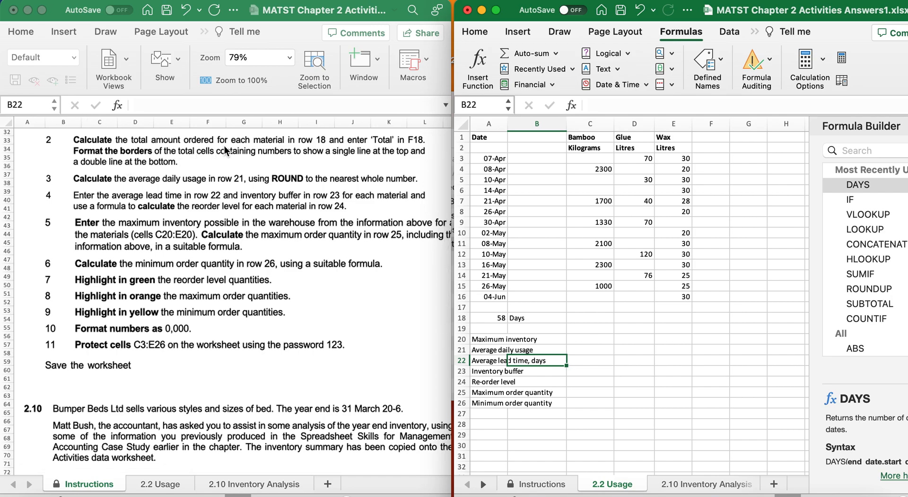
# Sum C3:C17 into C18, copy the total across to E18, and label F18 'Total'.
pyautogui.click(584, 322)
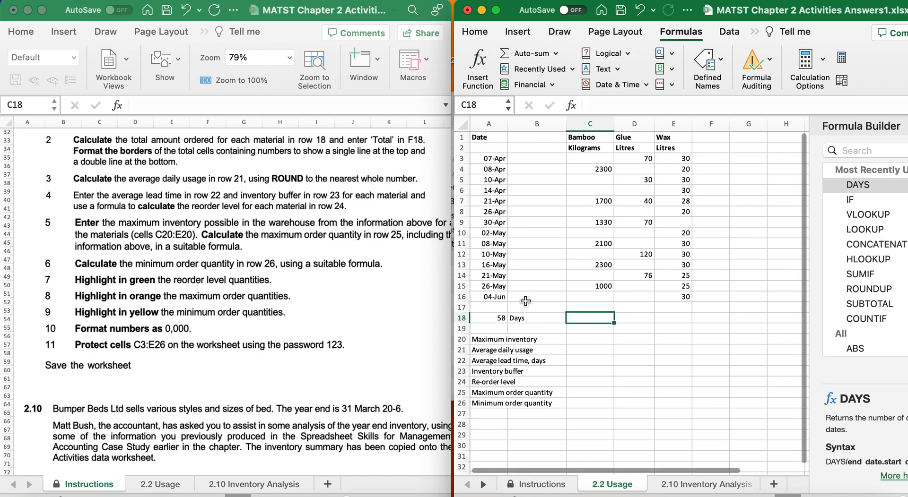
pyautogui.click(524, 52)
pyautogui.moveTo(616, 282); pyautogui.dragTo(607, 152)
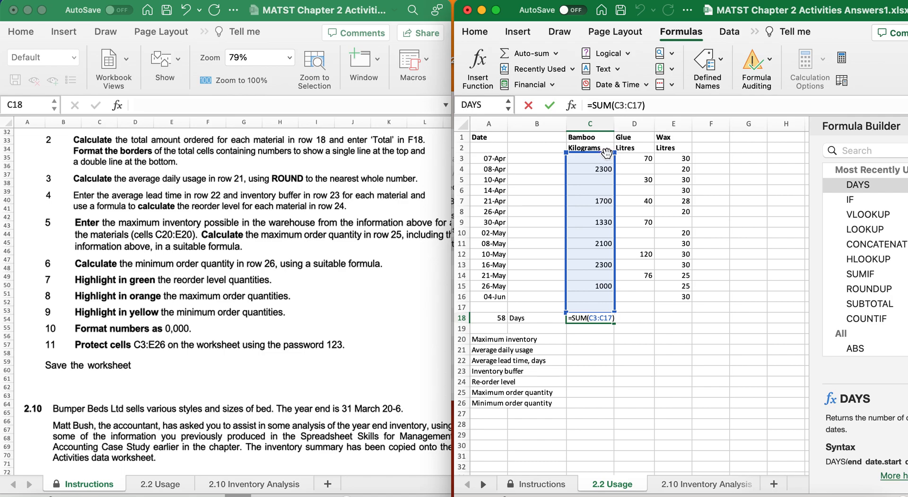
pyautogui.press('Return')
pyautogui.click(602, 318)
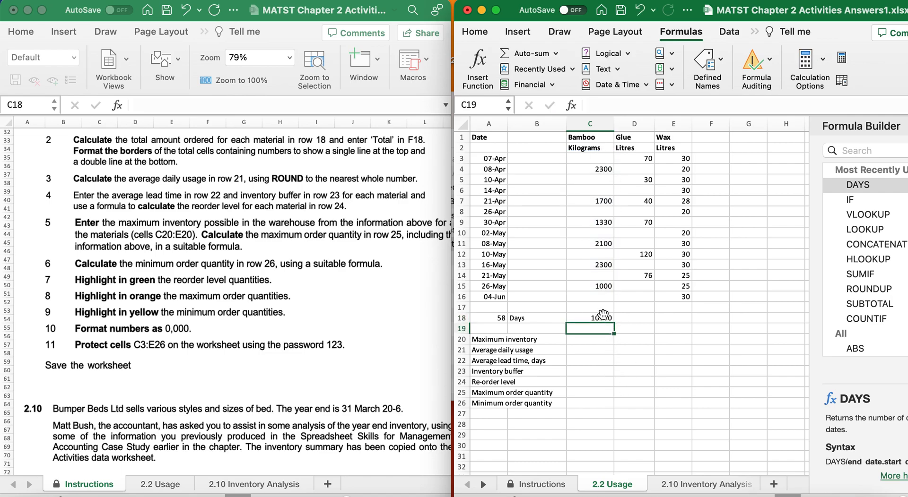
pyautogui.moveTo(615, 325); pyautogui.dragTo(691, 324)
pyautogui.click(711, 318)
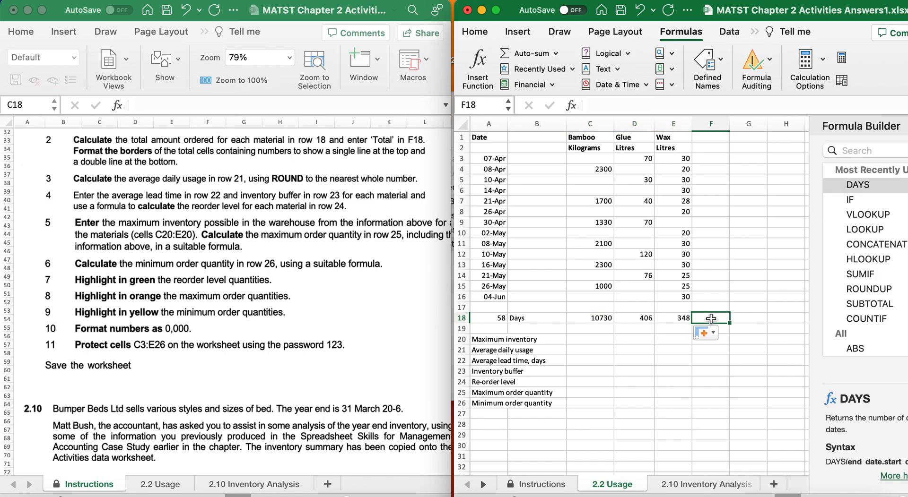
pyautogui.write('Total')
pyautogui.press('Return')
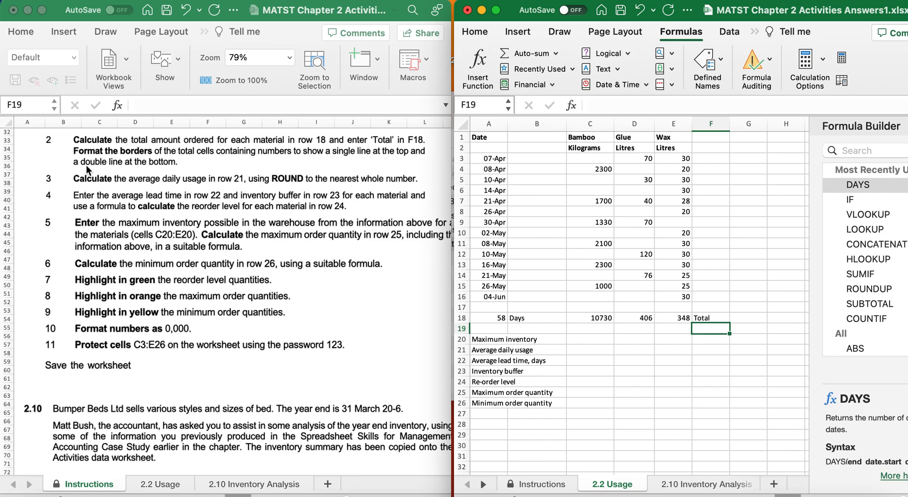
# Apply a Top and Double Bottom Border to the totals in C18:E18.
pyautogui.moveTo(583, 319); pyautogui.dragTo(678, 320)
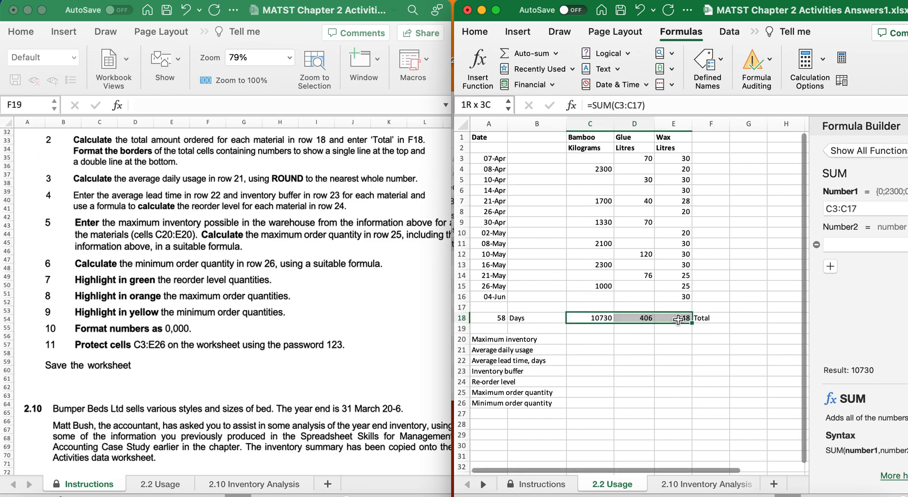
pyautogui.click(474, 32)
pyautogui.click(528, 64)
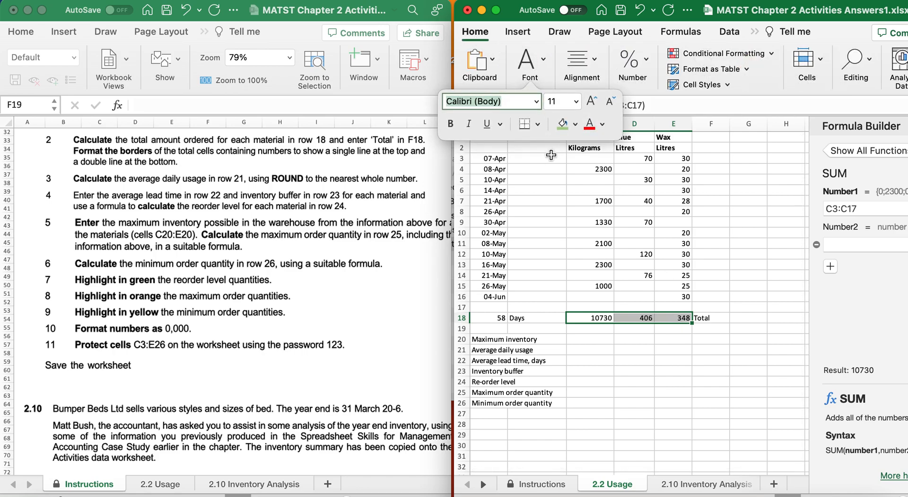
pyautogui.click(538, 124)
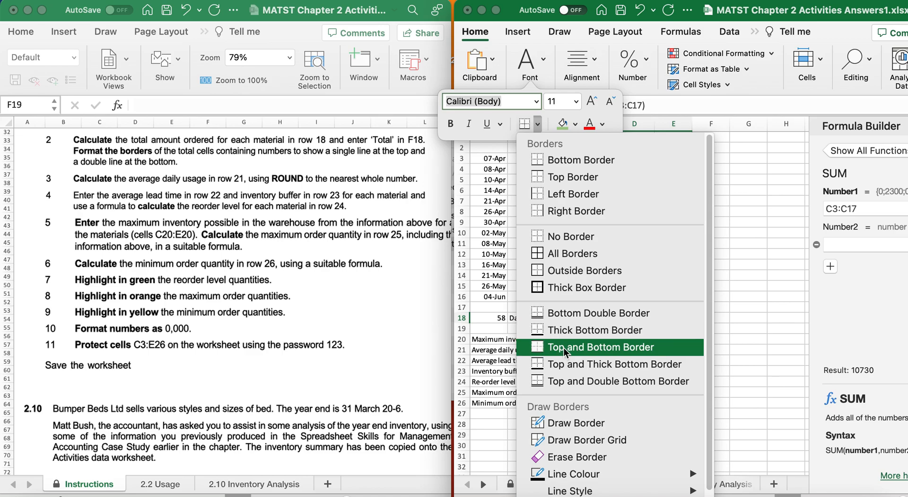
pyautogui.click(573, 381)
pyautogui.click(624, 341)
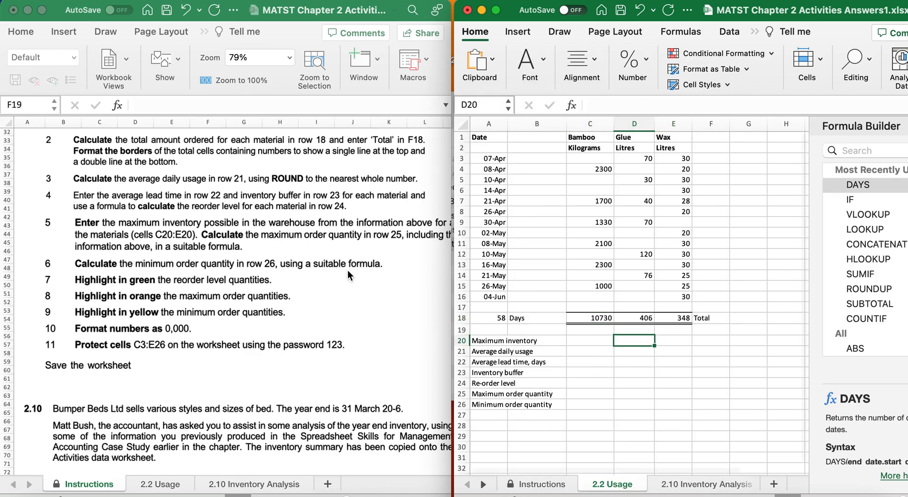
pyautogui.scroll(-3, 227, 290)
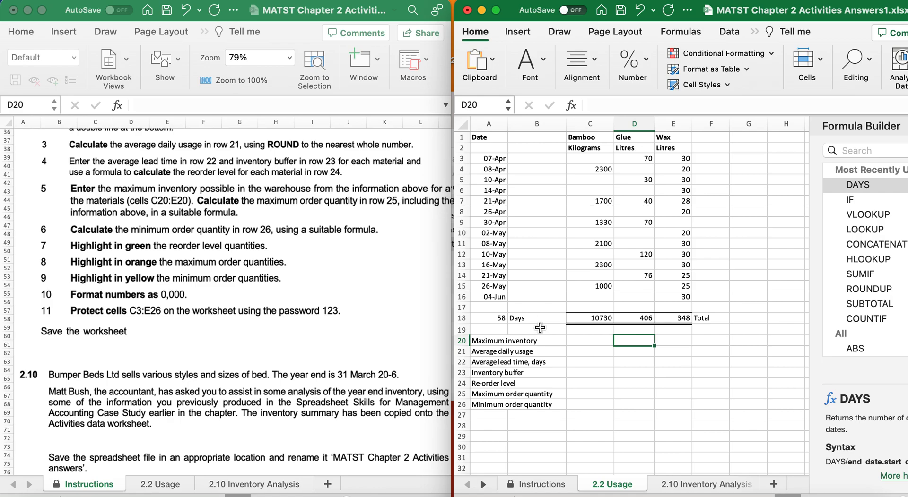
# Enter maximum inventory values 5000, 150 and 80 in C20:E20.
pyautogui.click(578, 352)
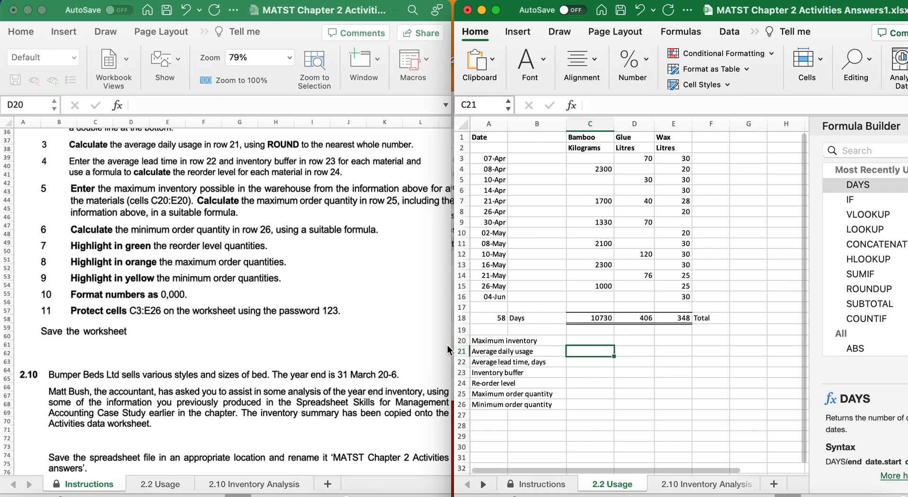
pyautogui.click(588, 340)
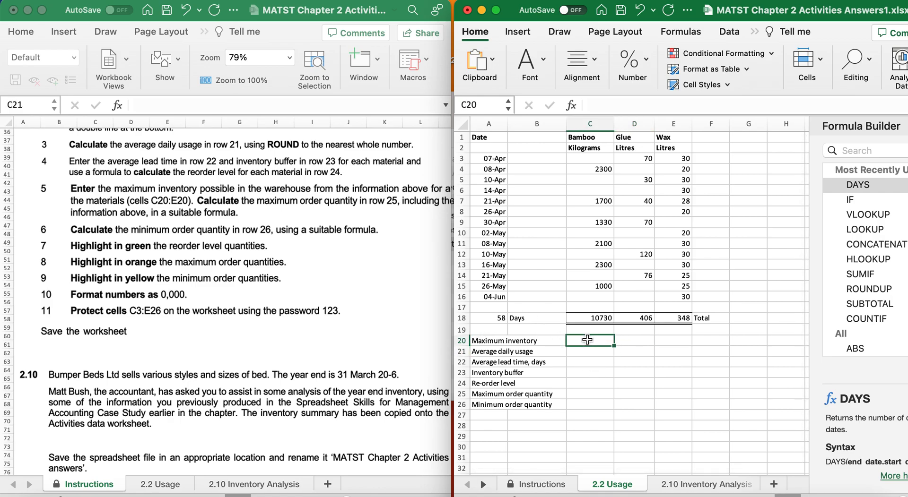
pyautogui.scroll(15, 269, 278)
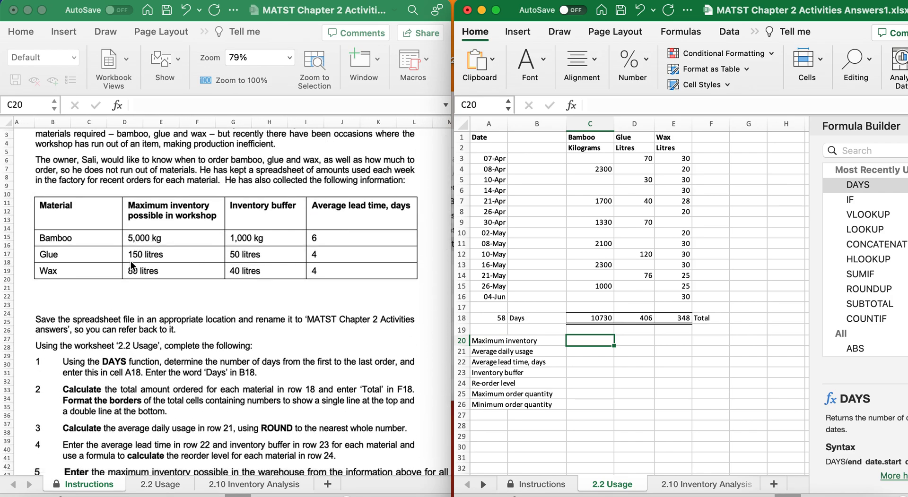
pyautogui.write('5000')
pyautogui.press('Tab')
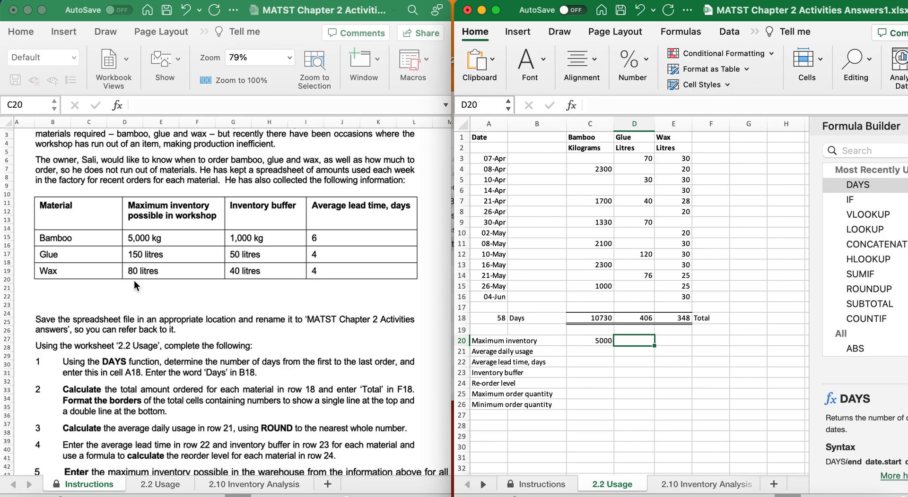
pyautogui.write('150')
pyautogui.press('Tab')
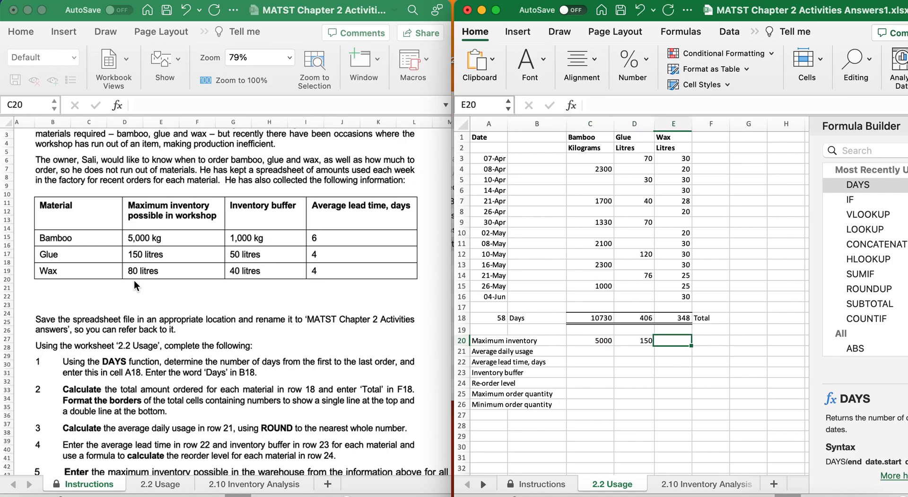
pyautogui.write('80')
pyautogui.press('Return')
pyautogui.scroll(-10, 217, 408)
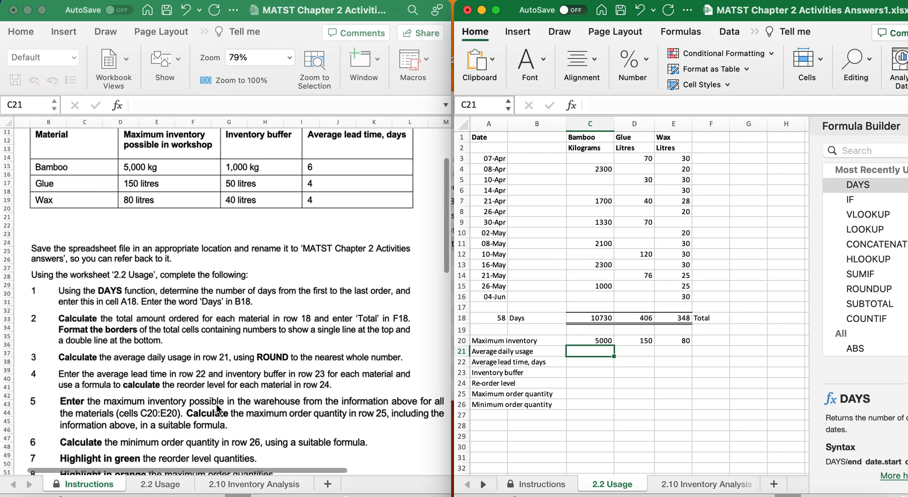
pyautogui.scroll(-2, 217, 407)
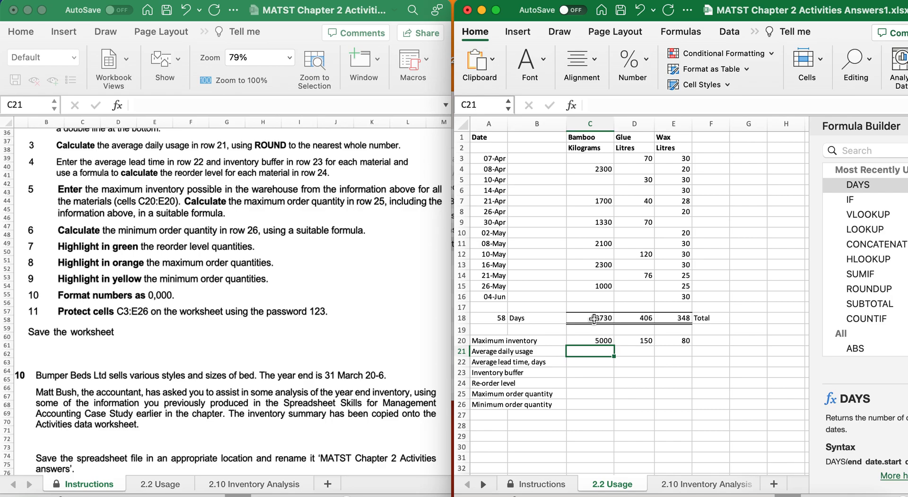
# Start C21's usage formula as =(C18/A18), bamboo total divided by the day count.
pyautogui.write('=')
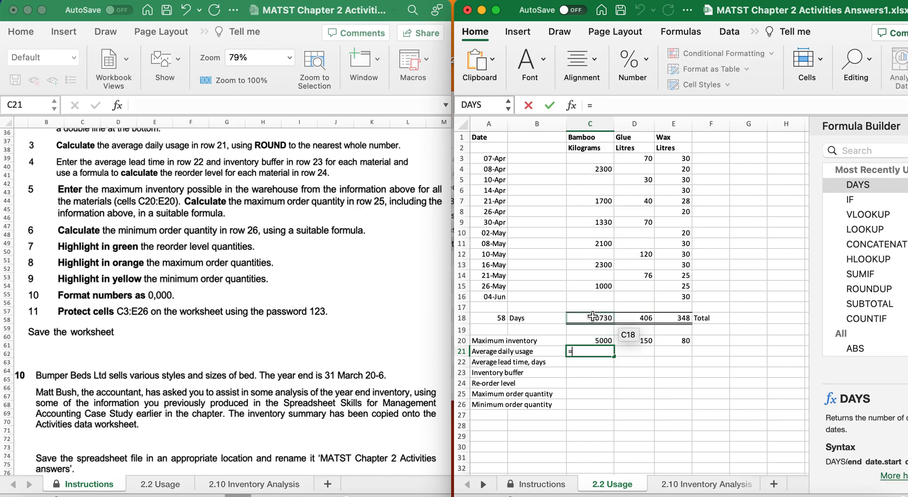
pyautogui.click(592, 317)
pyautogui.write('/')
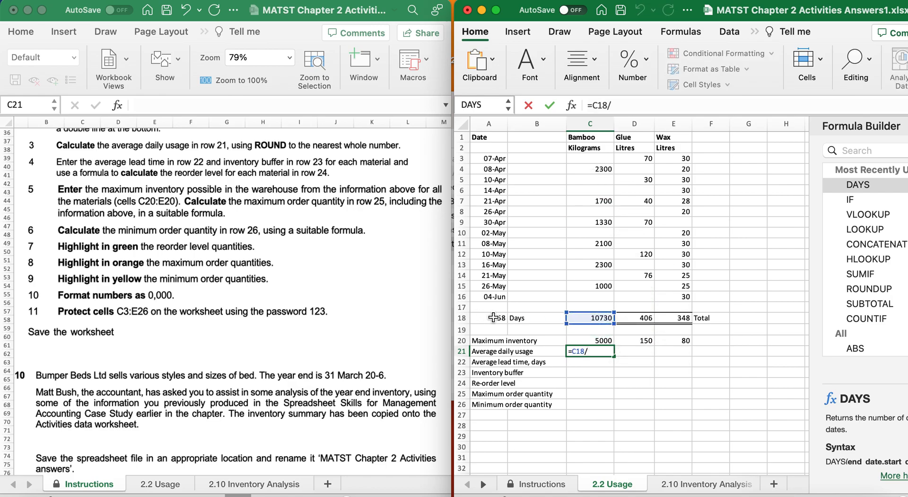
pyautogui.click(492, 318)
pyautogui.click(572, 351)
pyautogui.write('(')
pyautogui.click(605, 350)
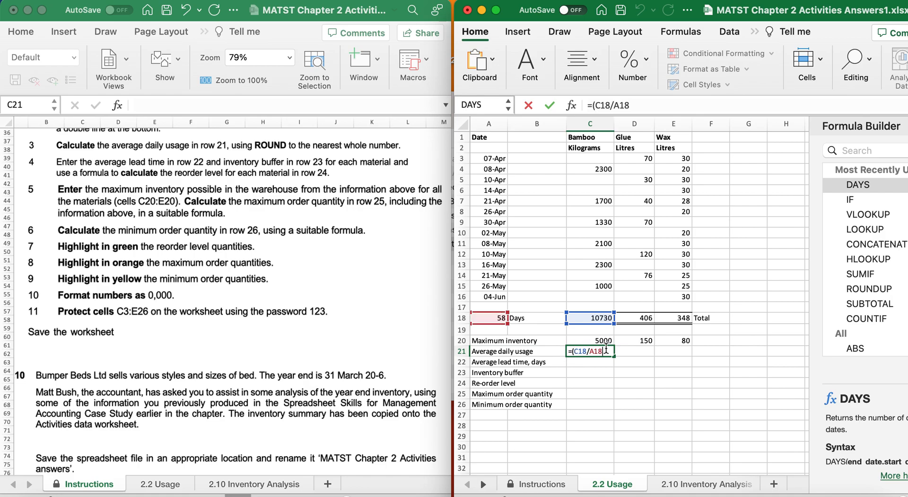
pyautogui.write(')')
# Make it =ROUND(C18/$A$18,0) and copy it to E21, giving 185, 7 and 6.
pyautogui.click(572, 351)
pyautogui.write('roun')
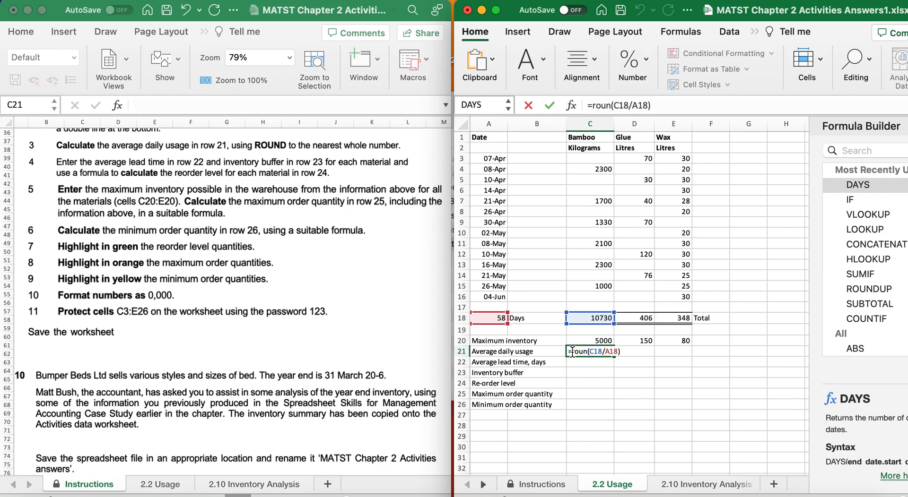
pyautogui.write('d')
pyautogui.click(622, 352)
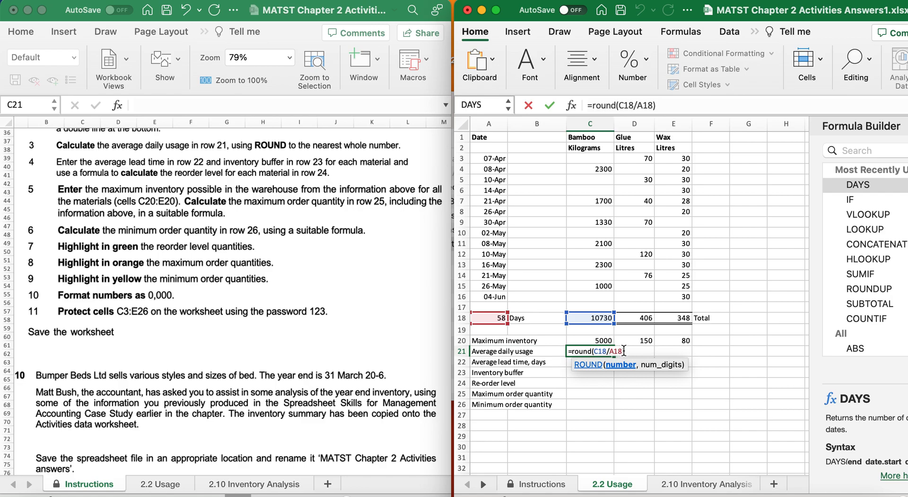
pyautogui.write(',')
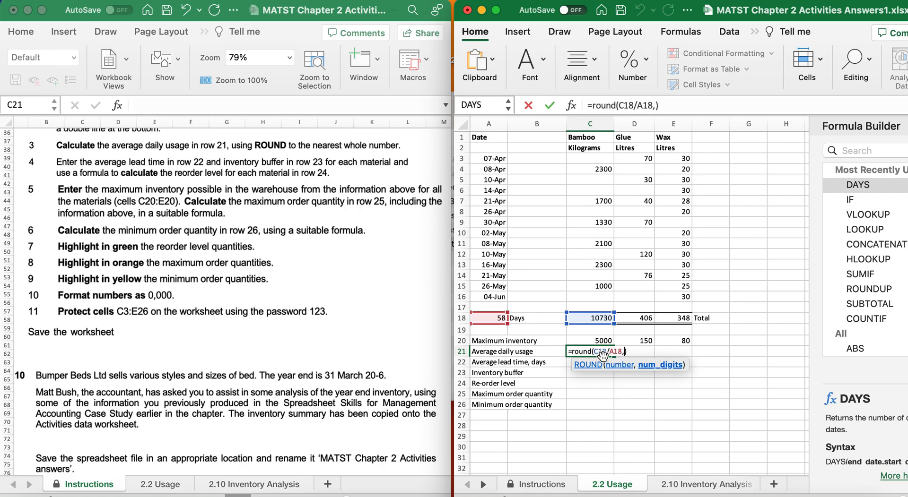
pyautogui.write('0')
pyautogui.click(609, 353)
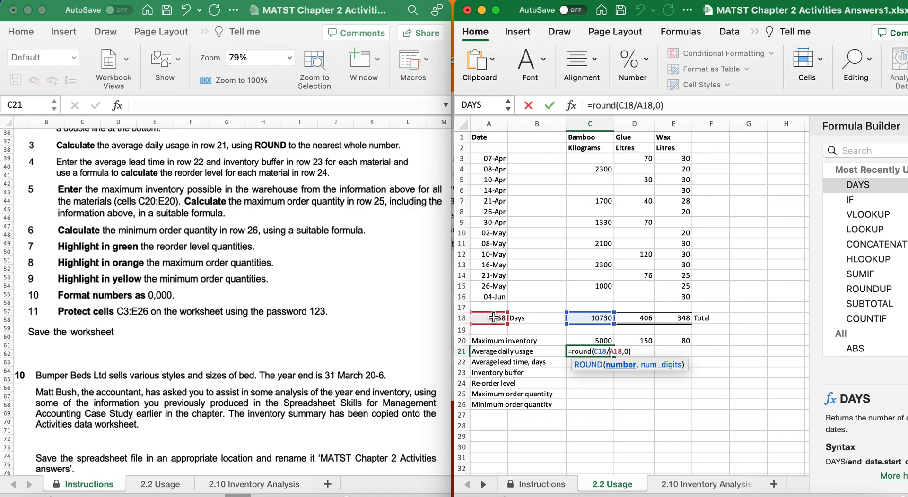
pyautogui.write('$A$')
pyautogui.press('Return')
pyautogui.click(606, 353)
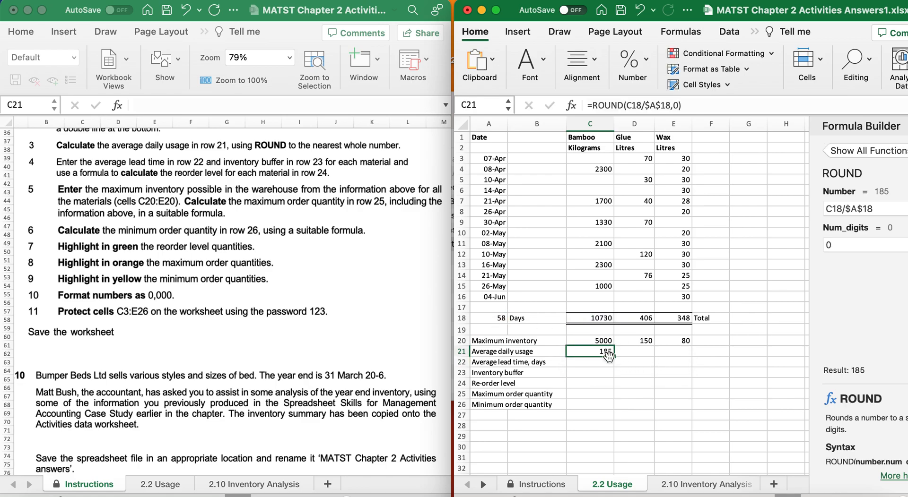
pyautogui.moveTo(614, 357); pyautogui.dragTo(686, 358)
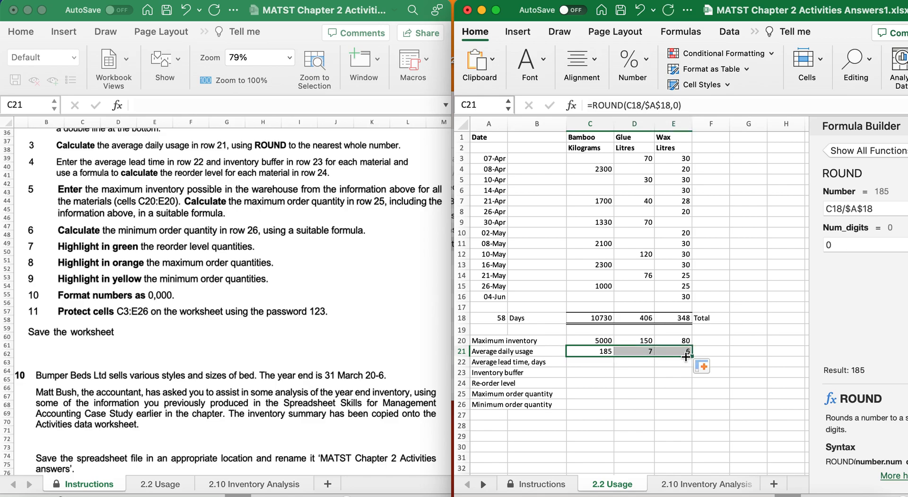
# Enter average lead times 6, 4 and 4 in C22:E22.
pyautogui.click(593, 362)
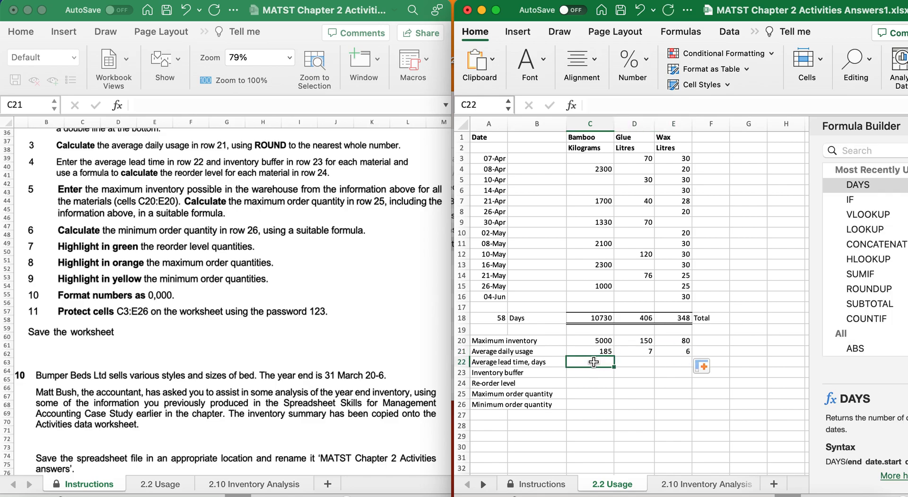
pyautogui.scroll(-2, 99, 312)
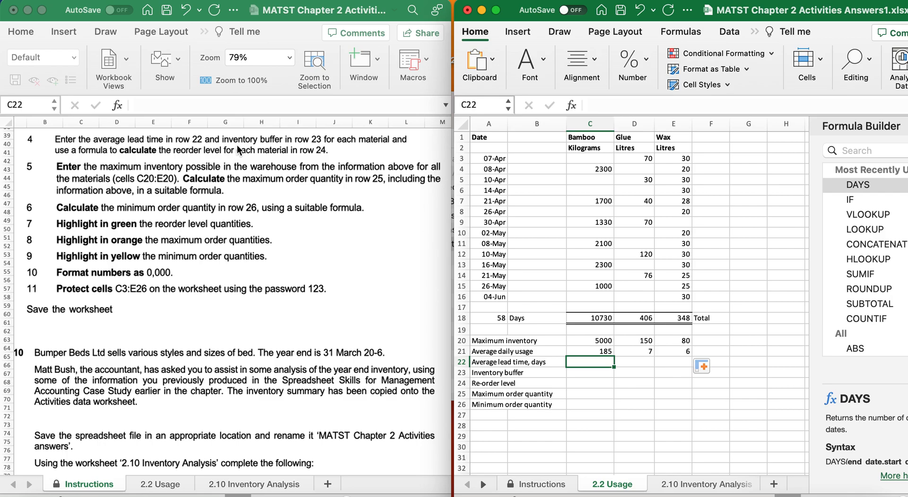
pyautogui.scroll(5, 322, 149)
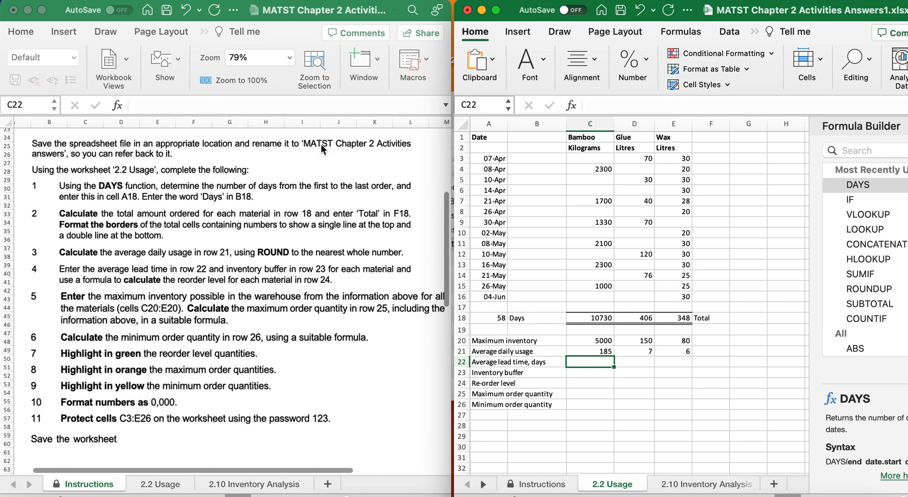
pyautogui.scroll(7, 321, 149)
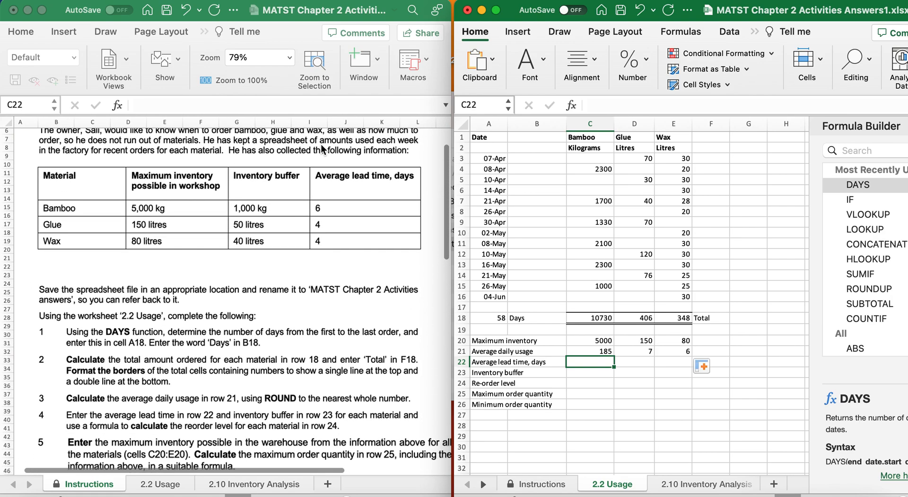
pyautogui.write('6')
pyautogui.press('Tab')
pyautogui.write('4')
pyautogui.press('Tab')
pyautogui.write('4')
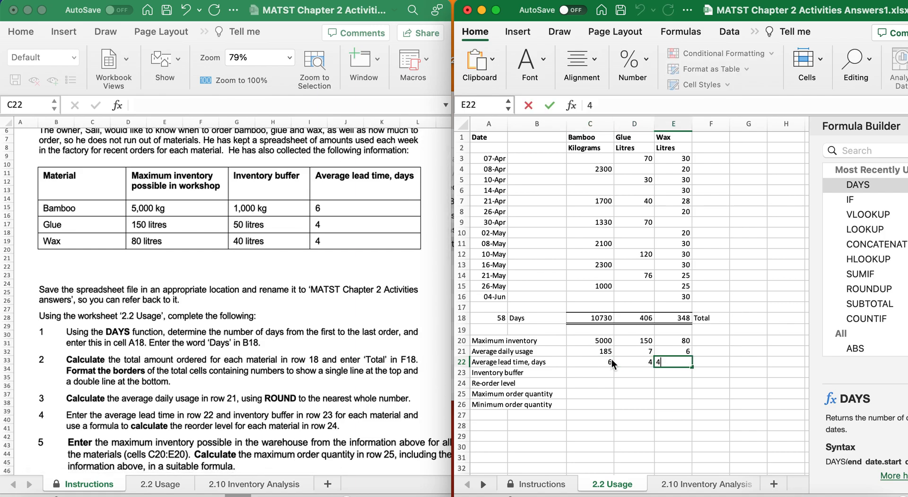
pyautogui.click(591, 374)
# Enter inventory buffers 1000, 50 and 40 in C23:E23.
pyautogui.write('1000')
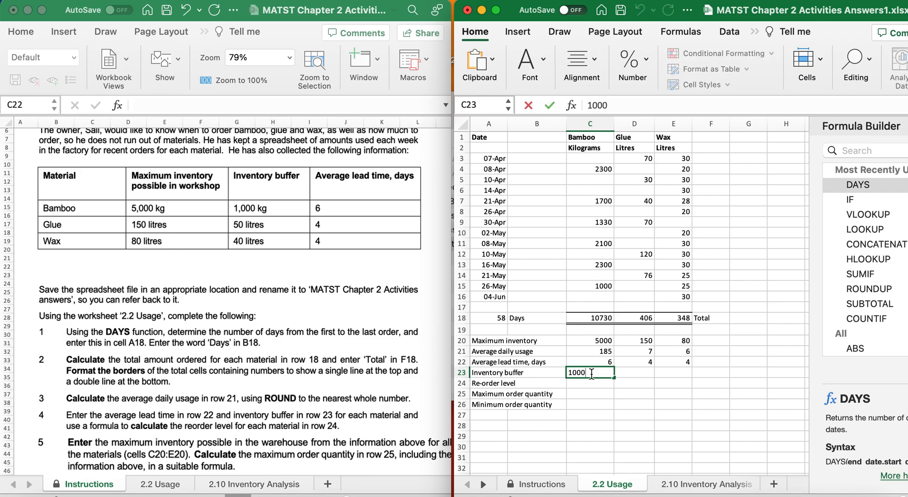
pyautogui.press('Tab')
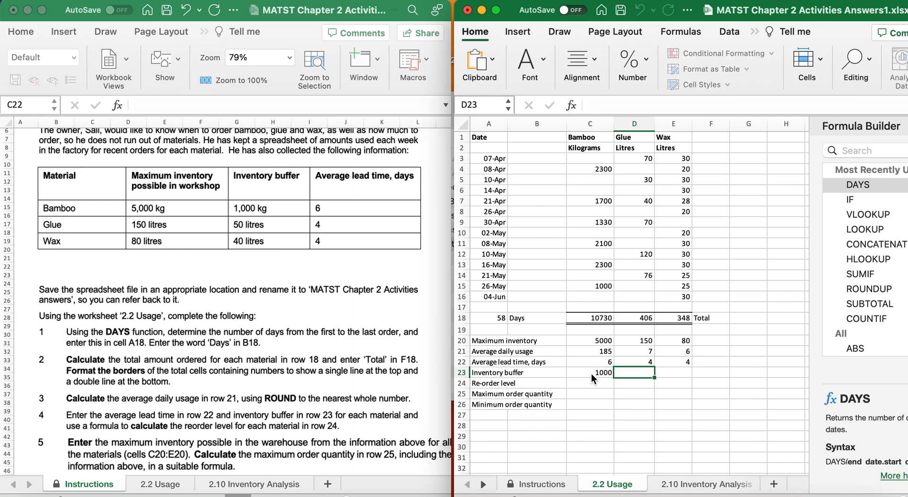
pyautogui.write('50')
pyautogui.press('Tab')
pyautogui.write('40')
pyautogui.press('Return')
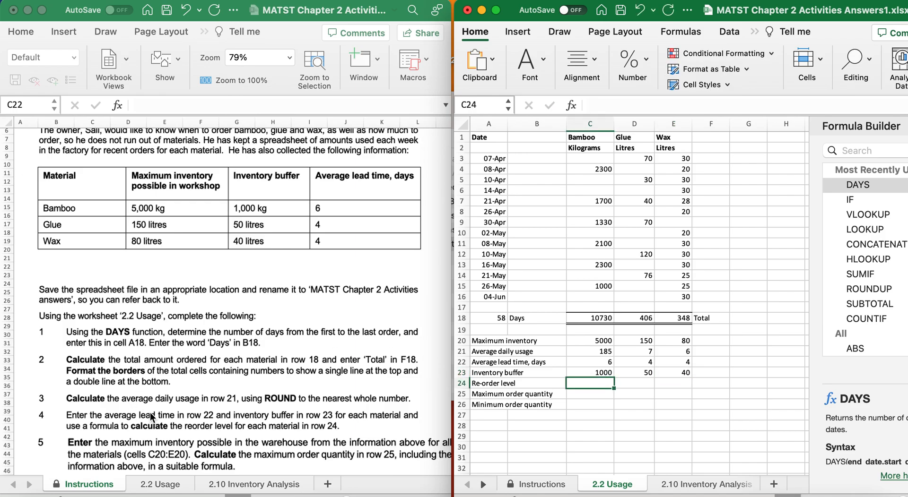
pyautogui.scroll(-10, 150, 413)
# Enter =((C21*C22)+C23) in C24 for bamboo's re-order level.
pyautogui.scroll(-1, 149, 412)
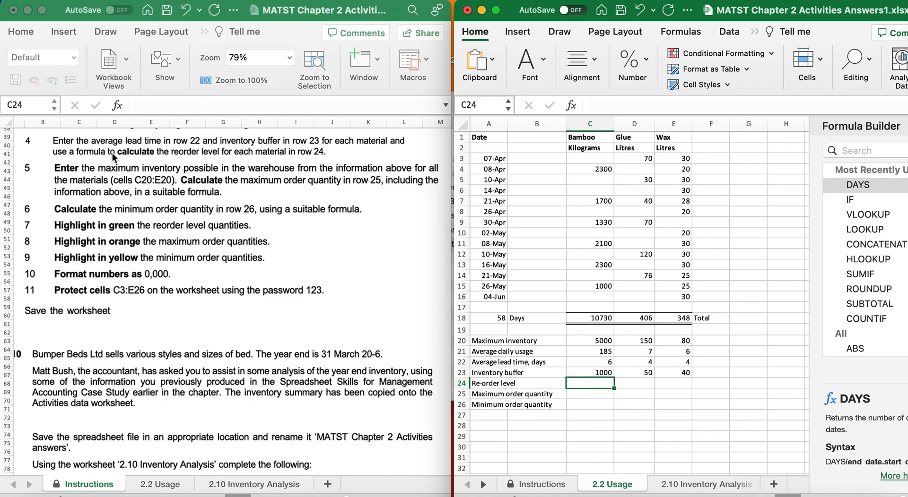
pyautogui.write('=(')
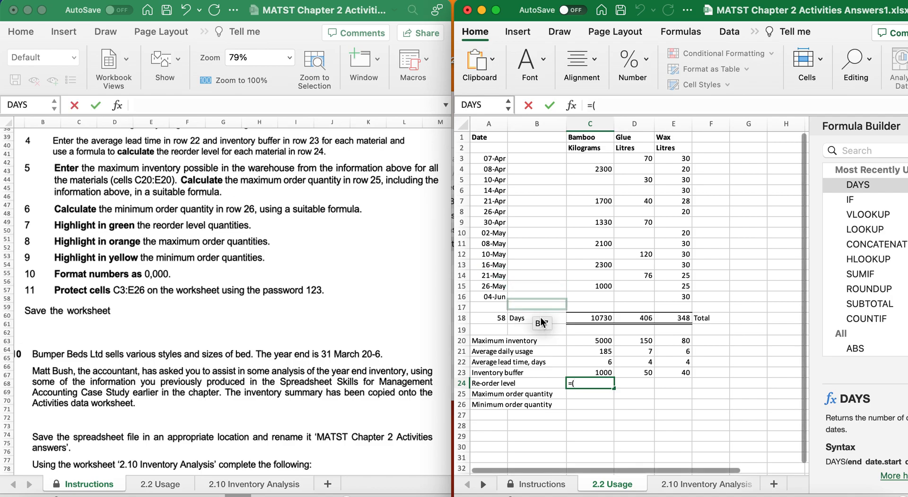
pyautogui.click(590, 351)
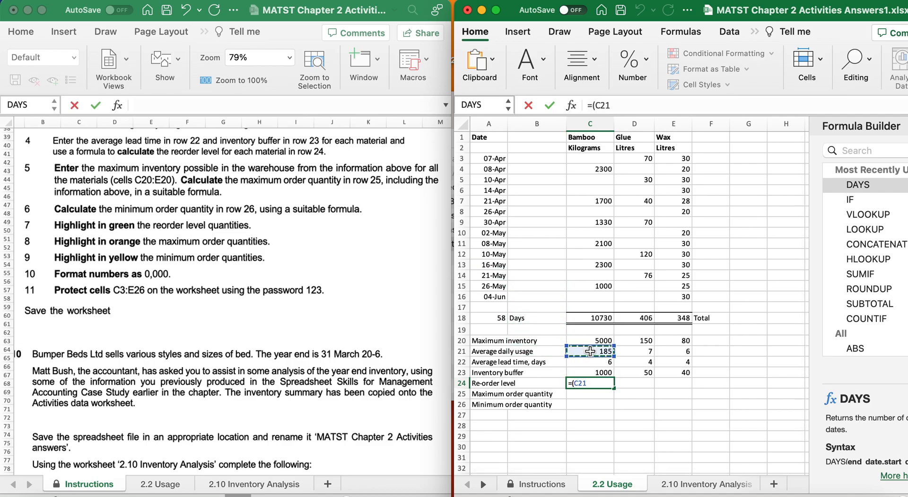
pyautogui.write('*')
pyautogui.click(591, 362)
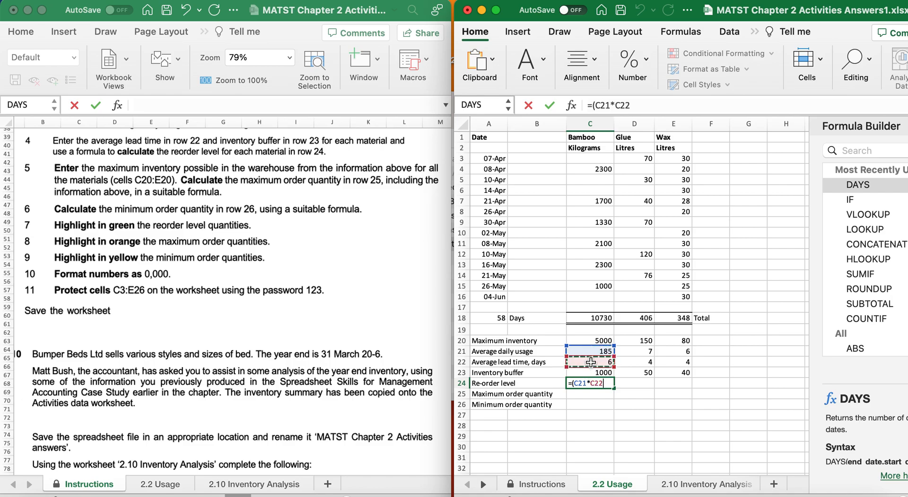
pyautogui.write(')')
pyautogui.click(573, 384)
pyautogui.write('(')
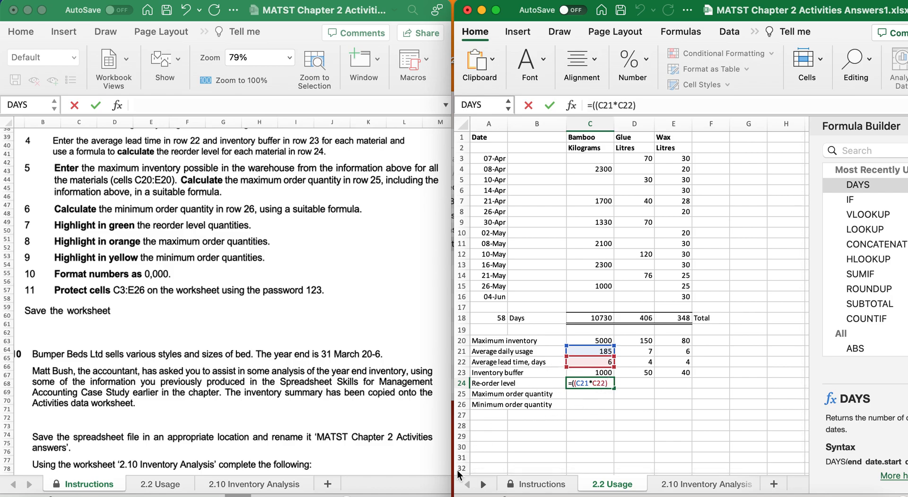
pyautogui.write('+')
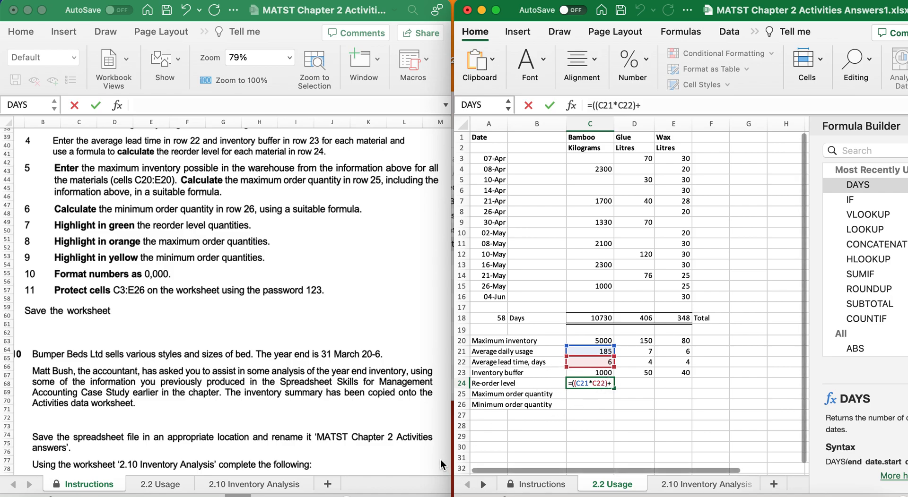
pyautogui.click(592, 372)
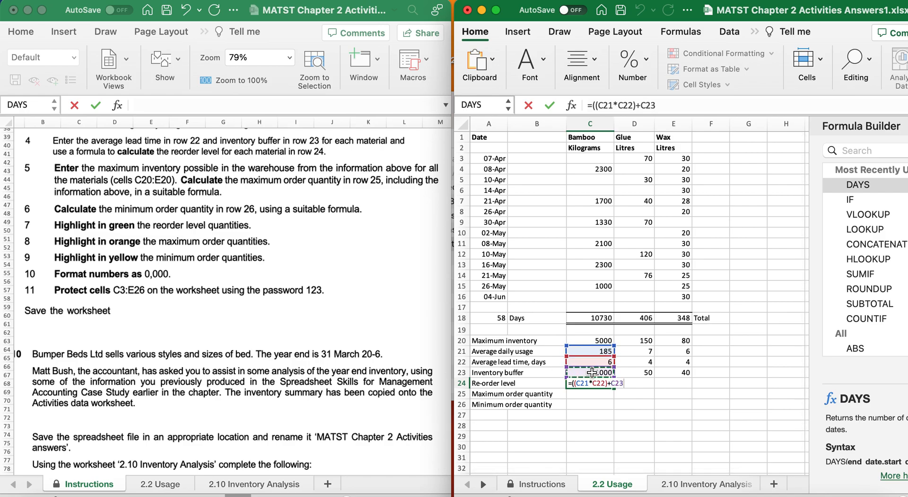
pyautogui.press('Return')
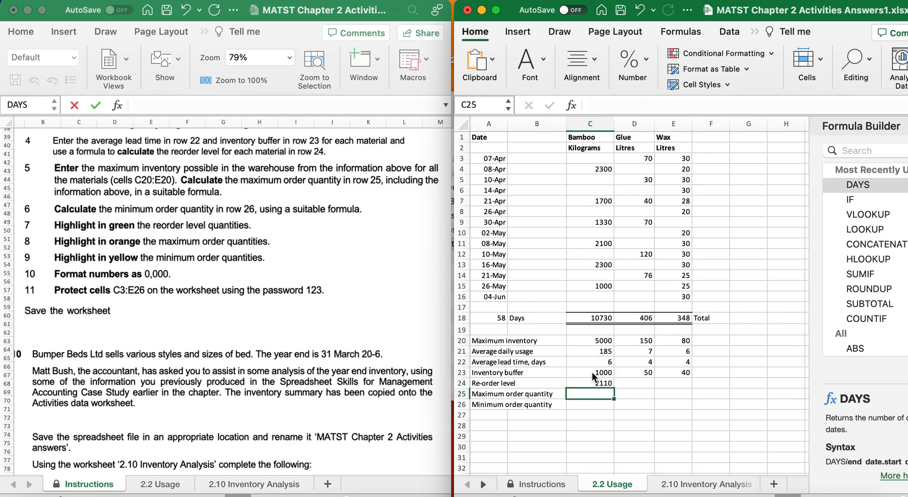
# Copy the re-order formula across to E24, giving 2110, 78 and 64.
pyautogui.click(599, 385)
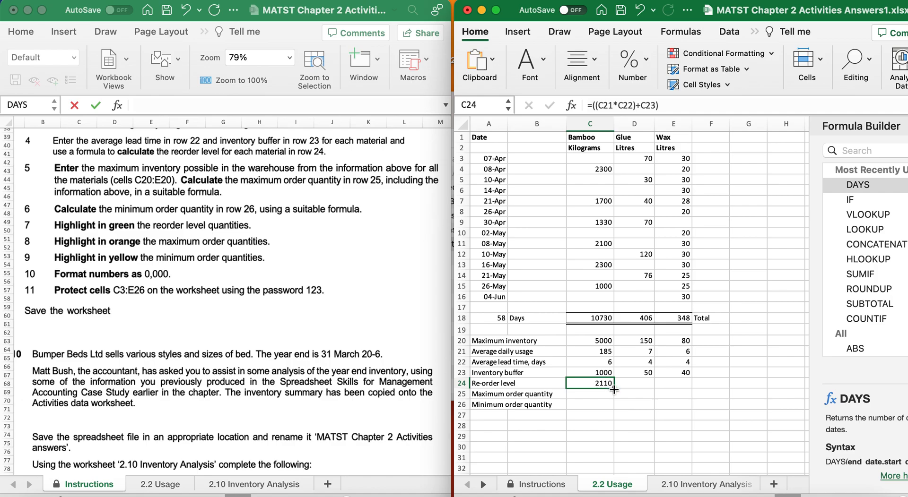
pyautogui.moveTo(614, 388); pyautogui.dragTo(682, 383)
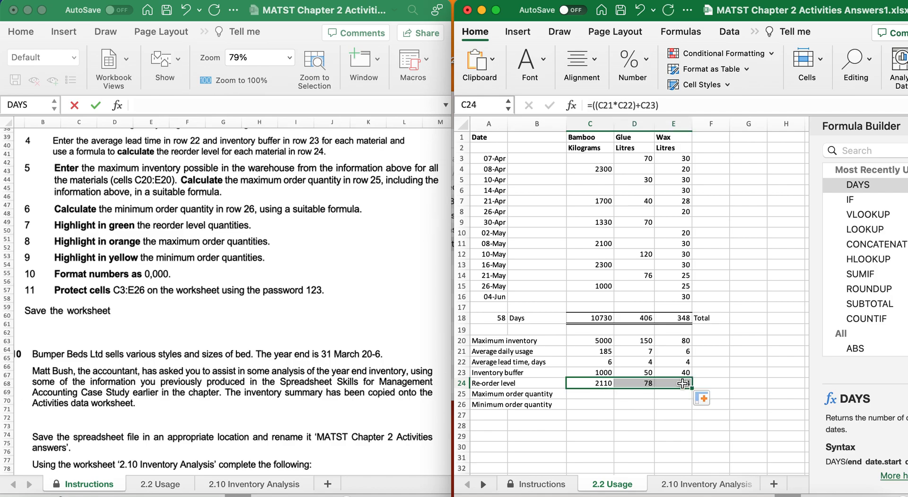
pyautogui.moveTo(682, 384); pyautogui.dragTo(683, 383)
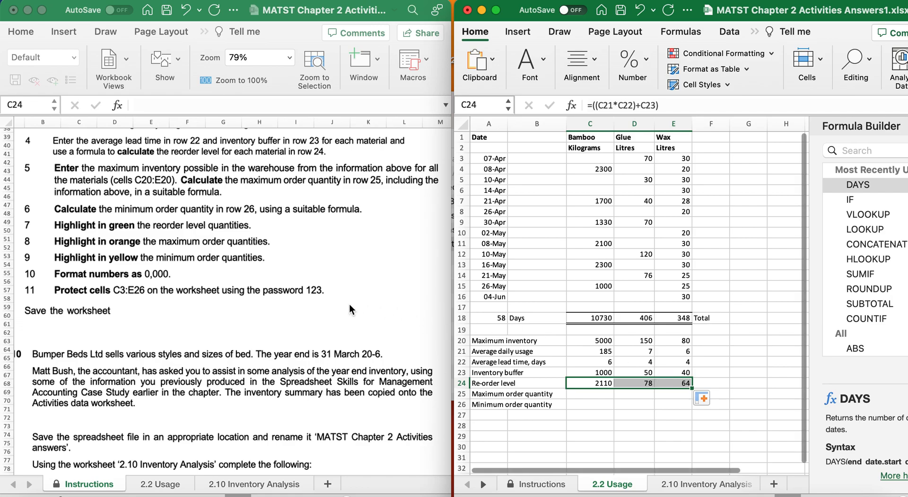
pyautogui.scroll(-2, 322, 289)
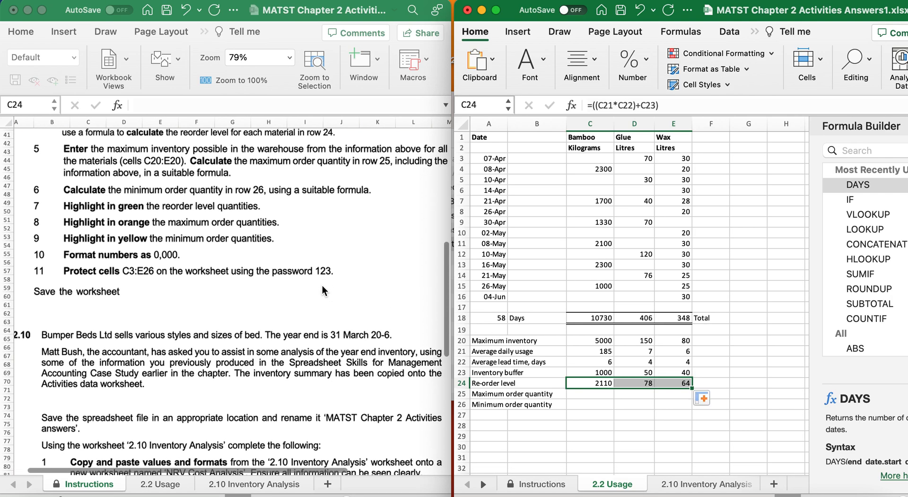
pyautogui.scroll(-2, 322, 286)
pyautogui.hscroll(1, 322, 285)
pyautogui.scroll(1, 322, 285)
pyautogui.hscroll(1, 322, 286)
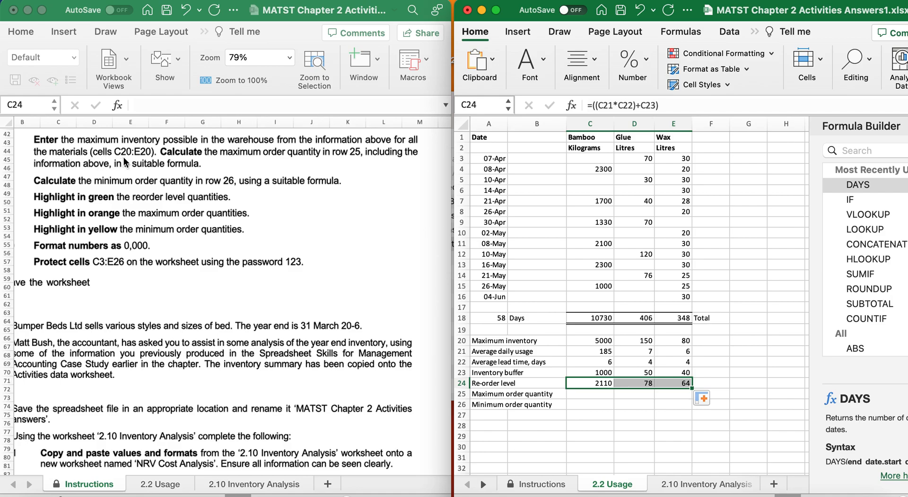
pyautogui.click(582, 341)
pyautogui.click(637, 341)
pyautogui.click(585, 396)
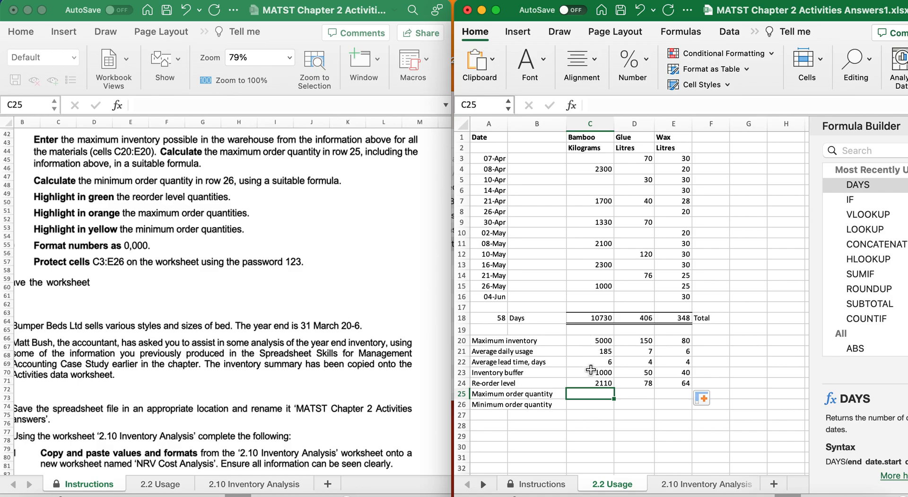
pyautogui.write('=(')
# Enter =(C20-C23) in C25 and copy it to E25, giving 4000, 100 and 40.
pyautogui.click(587, 338)
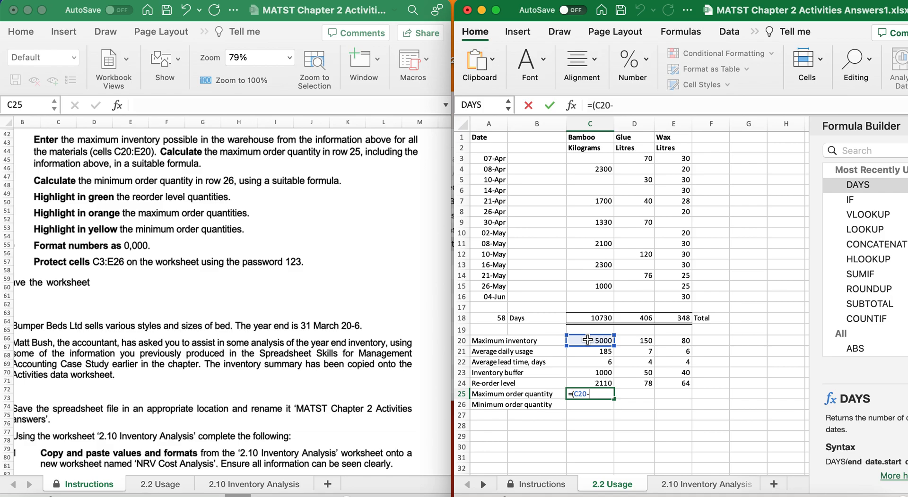
pyautogui.click(591, 373)
pyautogui.write(')')
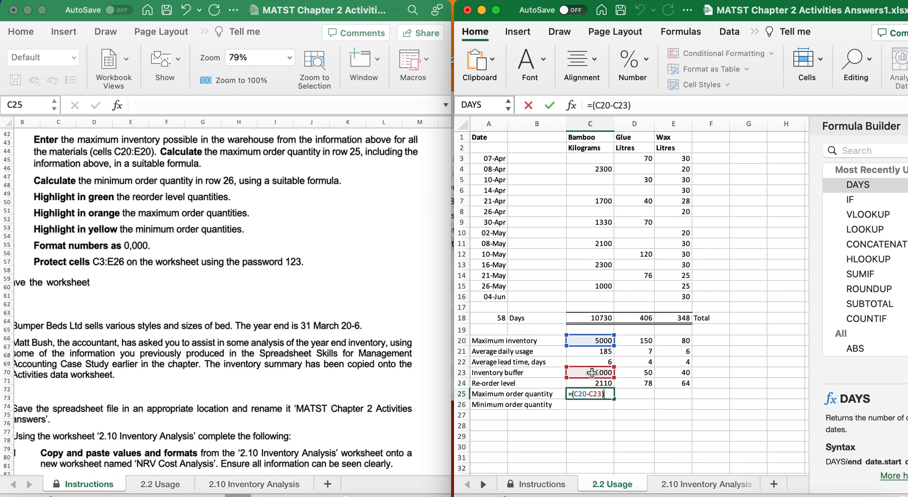
pyautogui.press('Return')
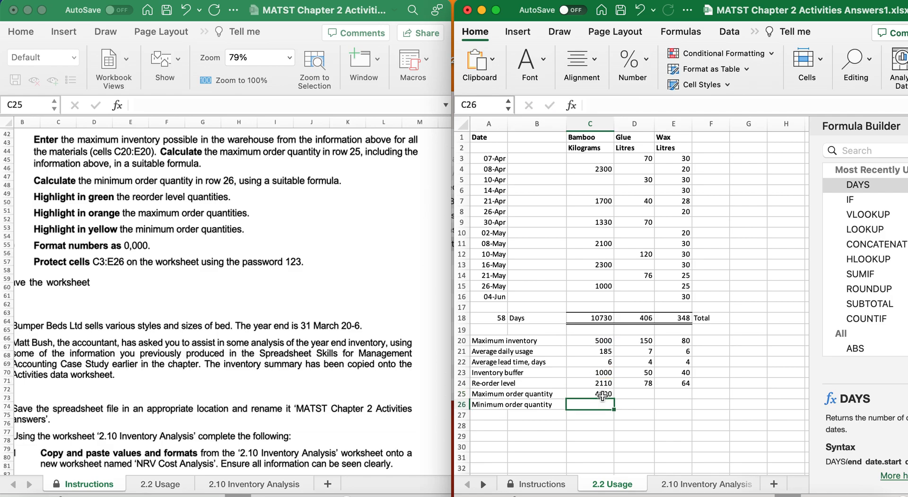
pyautogui.click(604, 395)
pyautogui.moveTo(613, 397); pyautogui.dragTo(679, 398)
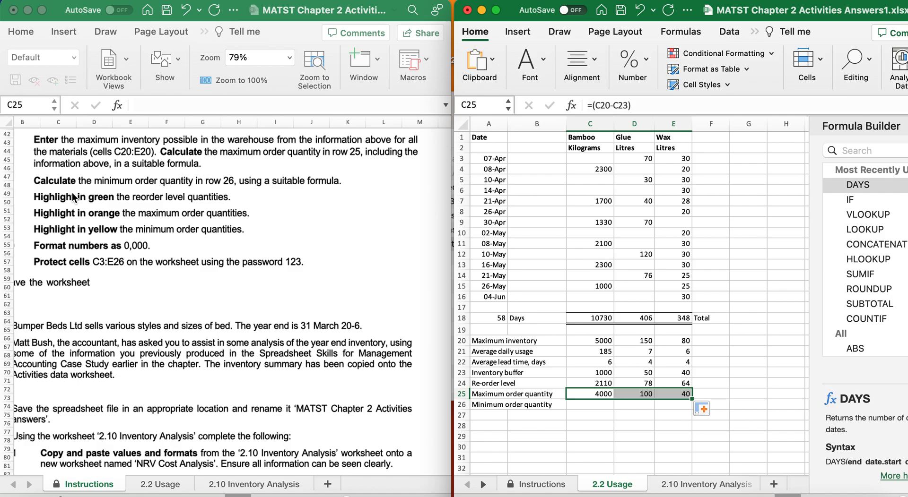
pyautogui.scroll(-3, 74, 196)
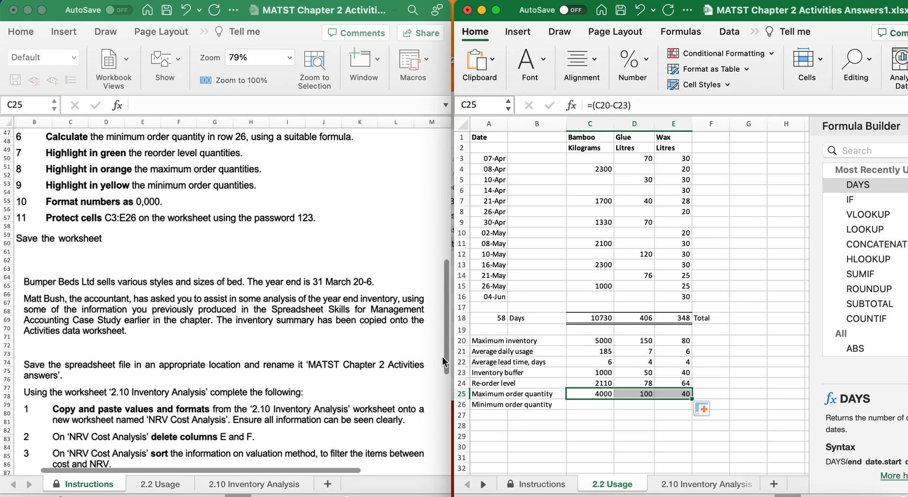
pyautogui.click(591, 405)
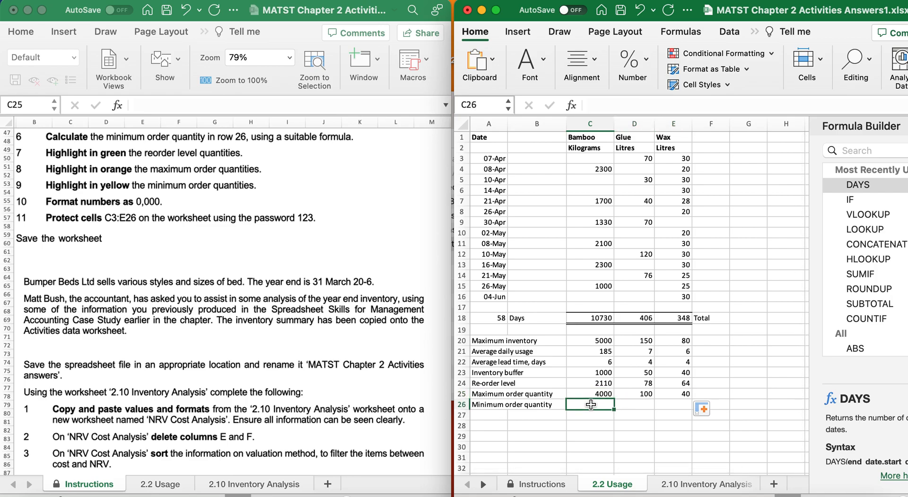
# Enter =(C21*C22) in C26 and copy it to E26, giving 1110, 28 and 24.
pyautogui.write('=(')
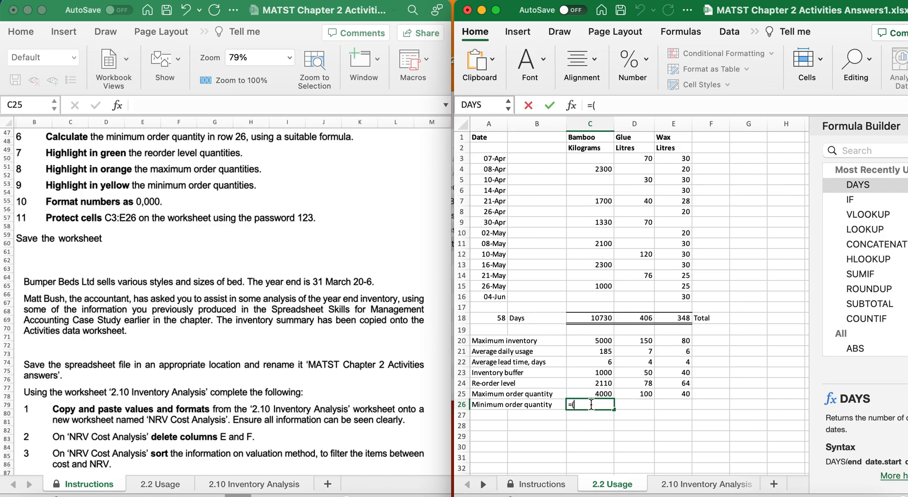
pyautogui.click(600, 352)
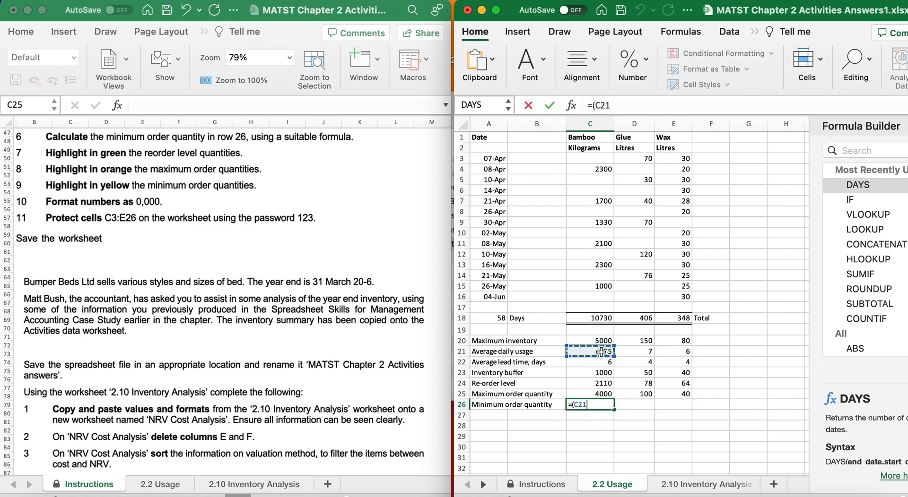
pyautogui.write('*')
pyautogui.click(599, 362)
pyautogui.write(')')
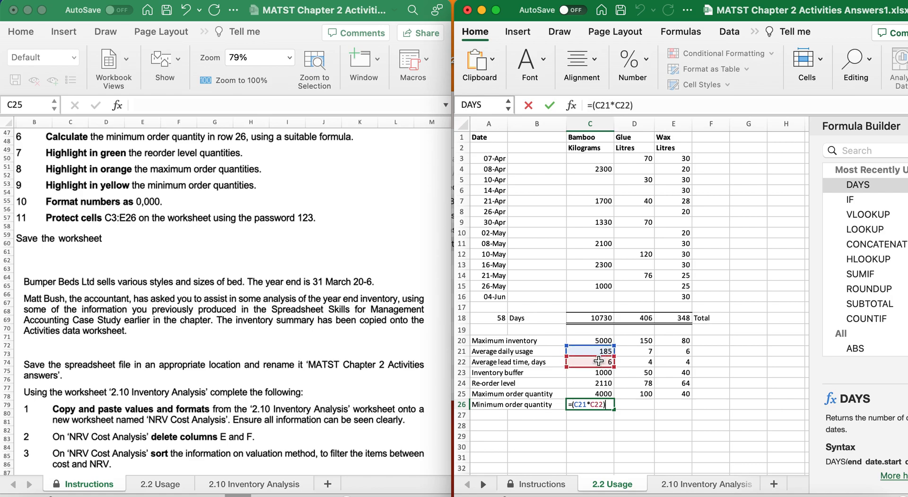
pyautogui.press('Return')
pyautogui.click(604, 404)
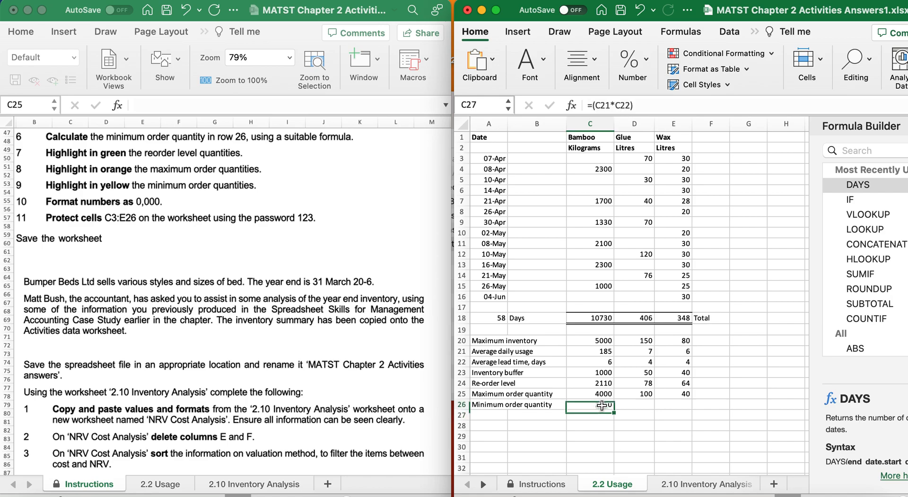
pyautogui.moveTo(613, 410); pyautogui.dragTo(687, 409)
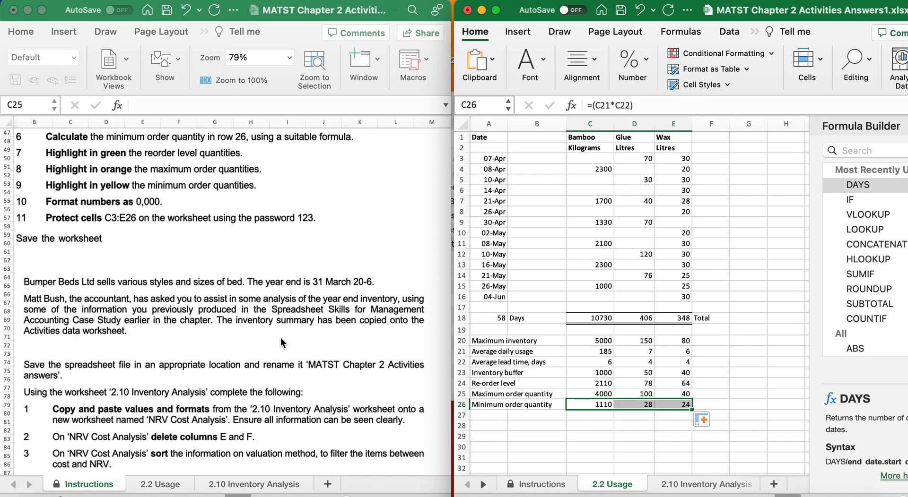
pyautogui.scroll(-2, 283, 340)
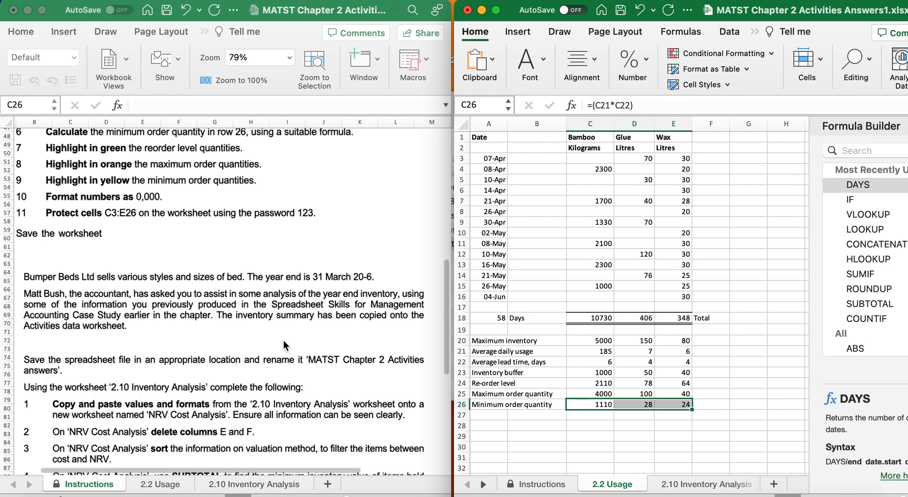
pyautogui.hscroll(-3, 283, 341)
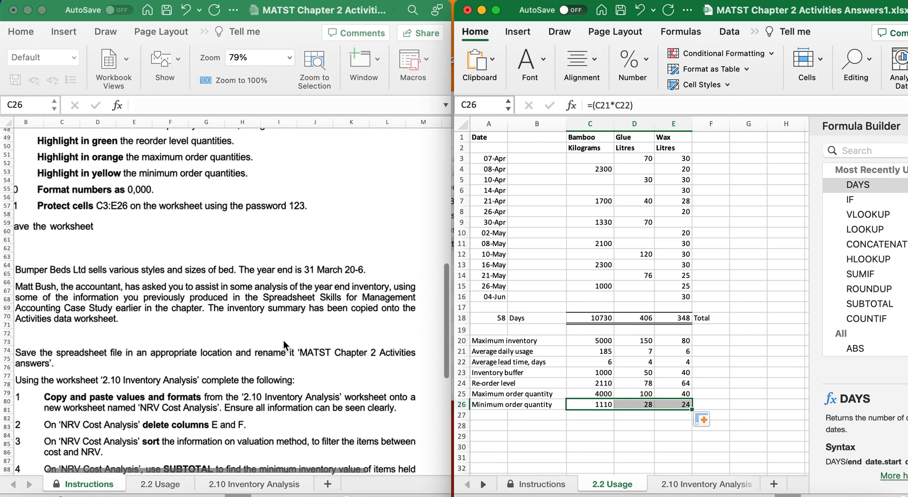
pyautogui.scroll(-1, 283, 340)
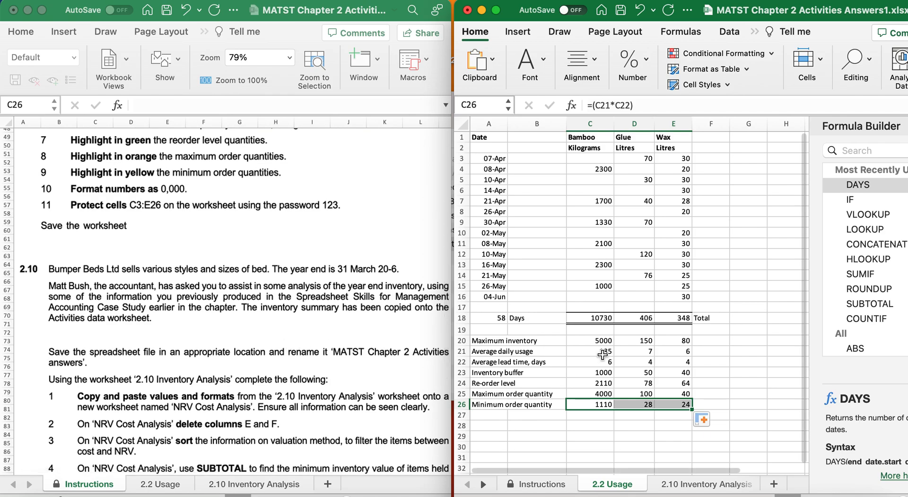
# Fill the re-order level row C24:E24 green.
pyautogui.click(604, 384)
pyautogui.moveTo(628, 383); pyautogui.dragTo(683, 383)
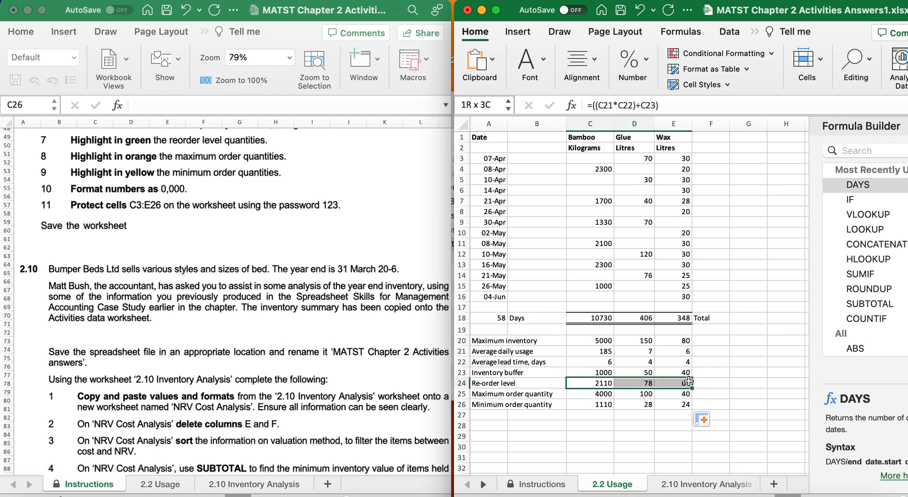
pyautogui.click(545, 72)
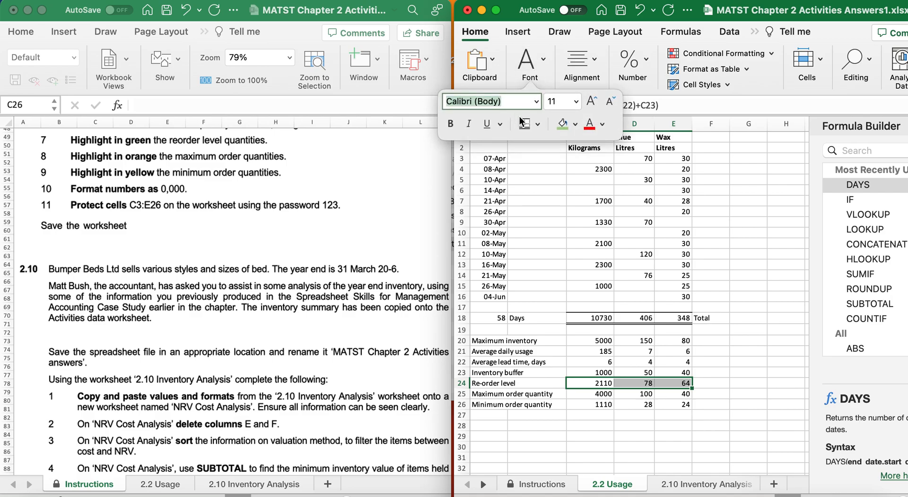
pyautogui.click(561, 124)
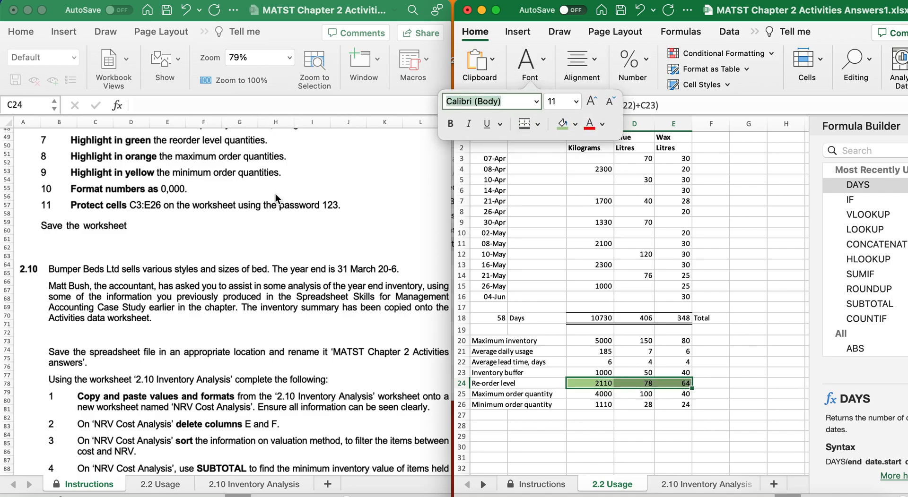
# Fill the maximum order quantity row C25:E25 light orange.
pyautogui.scroll(-2, 275, 194)
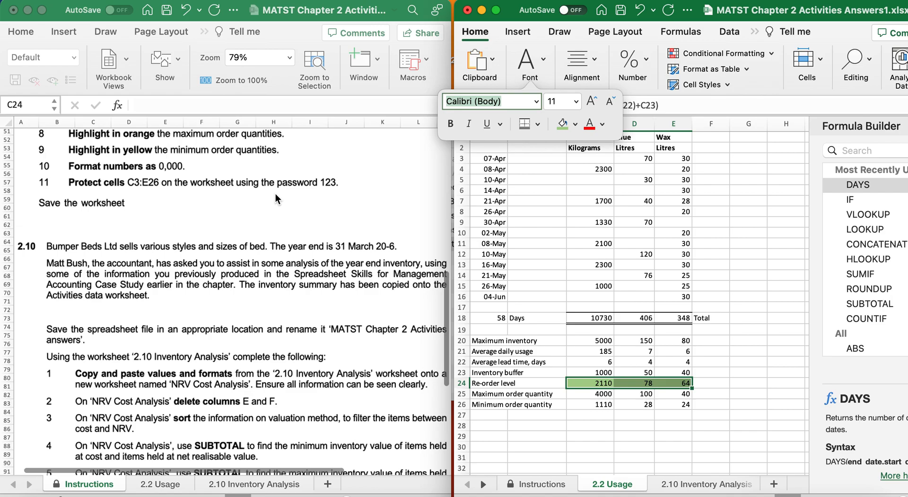
pyautogui.moveTo(595, 395); pyautogui.dragTo(677, 394)
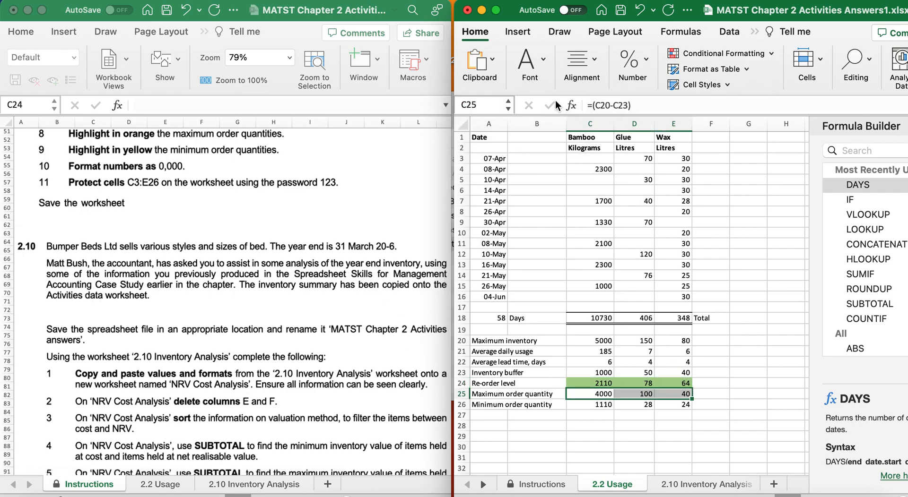
pyautogui.click(544, 60)
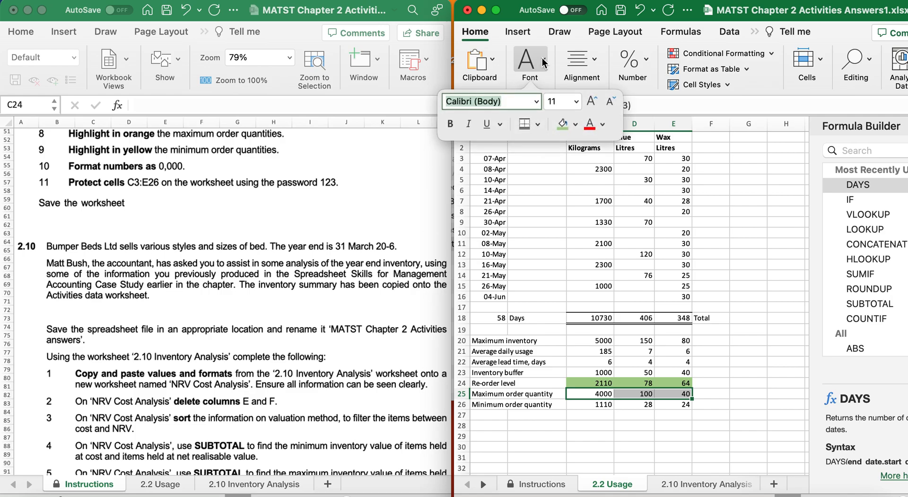
pyautogui.click(575, 124)
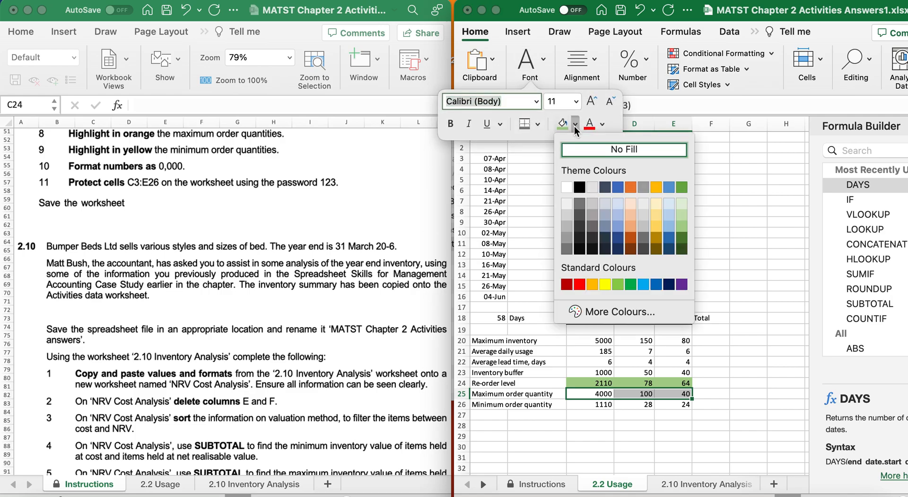
pyautogui.click(632, 215)
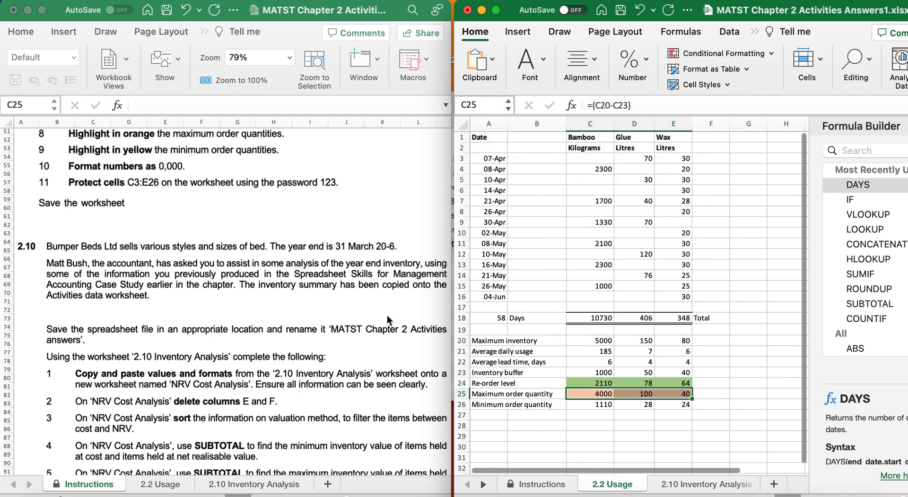
# Fill the minimum order quantity row C26:E26 yellow from Standard Colours.
pyautogui.scroll(-2, 242, 250)
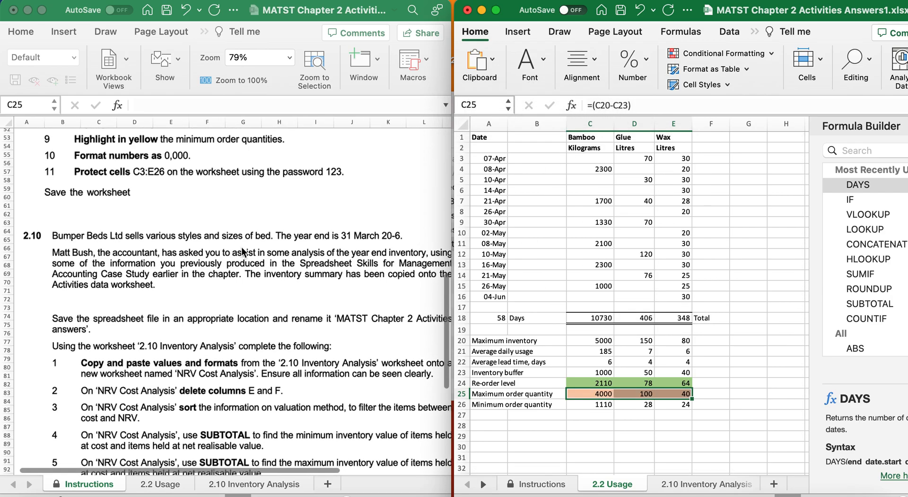
pyautogui.click(596, 405)
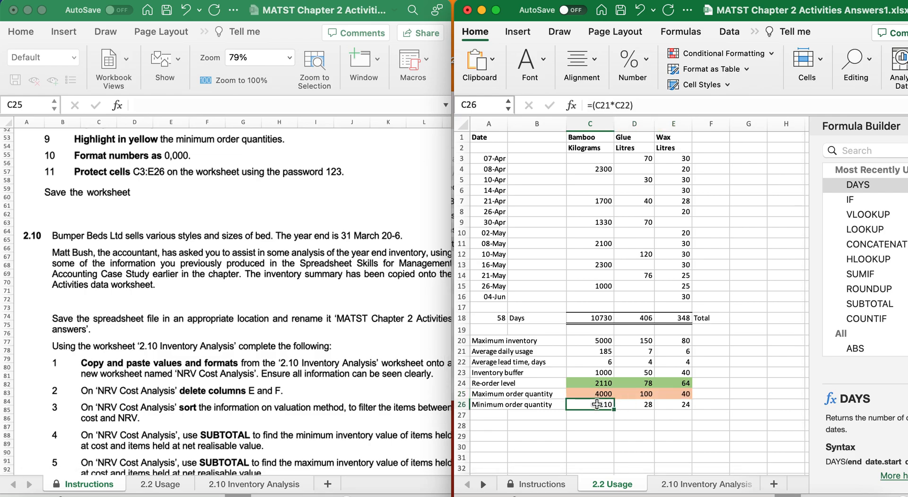
pyautogui.moveTo(597, 405); pyautogui.dragTo(672, 405)
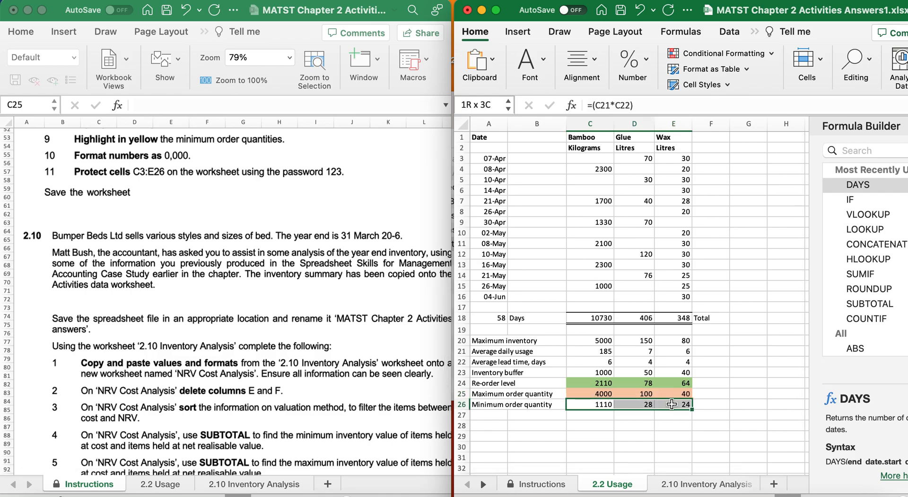
pyautogui.click(542, 59)
pyautogui.click(575, 125)
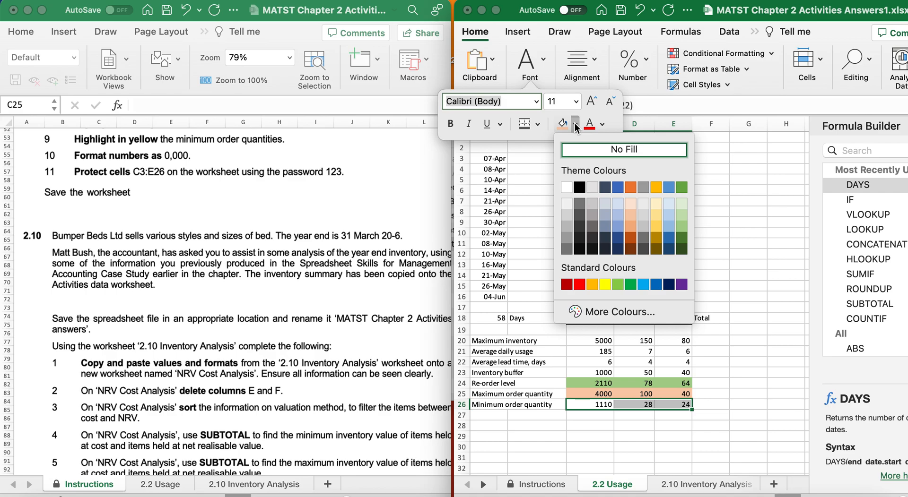
pyautogui.click(605, 284)
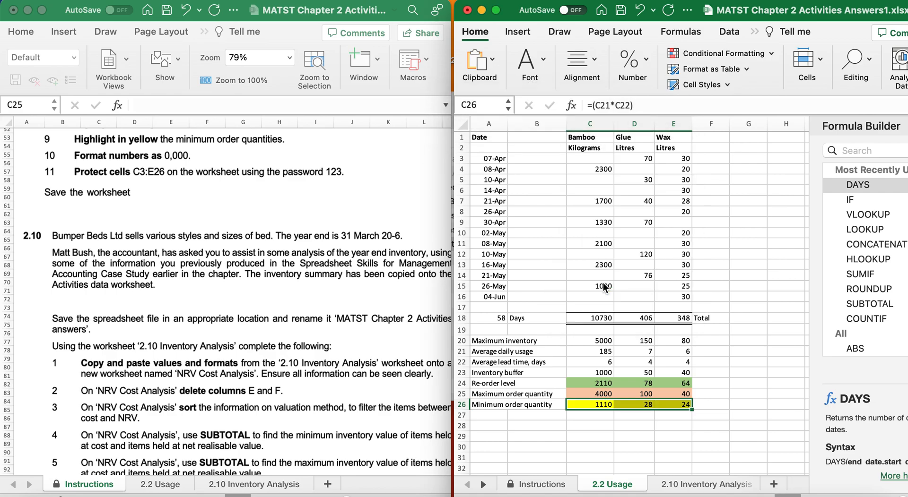
pyautogui.click(576, 423)
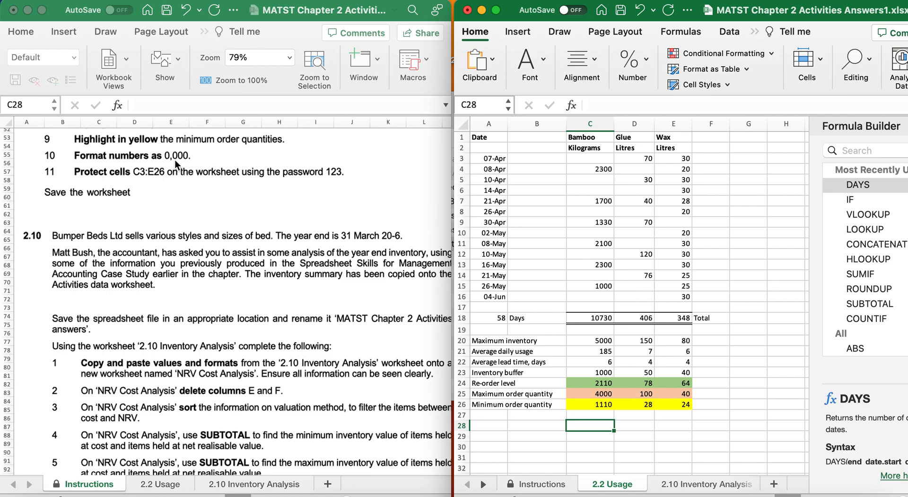
# Format C3:E26 as Number with a 1000 separator and 0 decimal places.
pyautogui.moveTo(582, 158); pyautogui.dragTo(672, 402)
pyautogui.rightClick(672, 401)
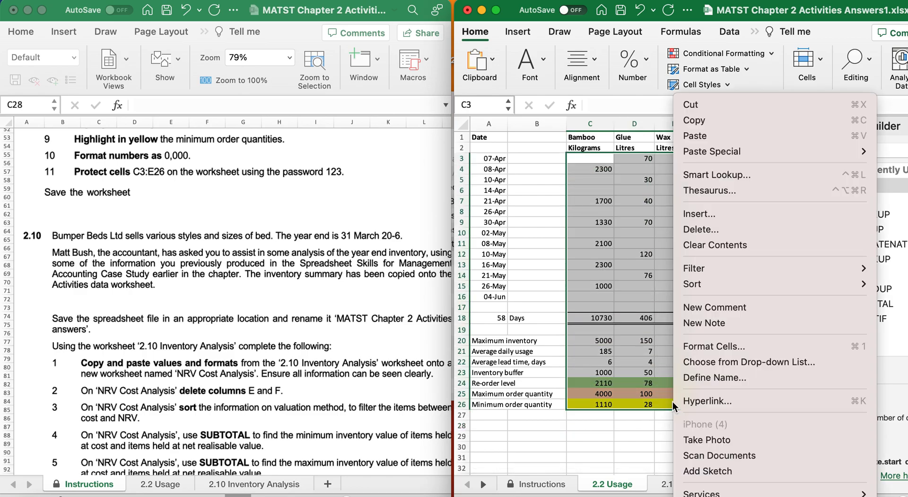
pyautogui.click(700, 351)
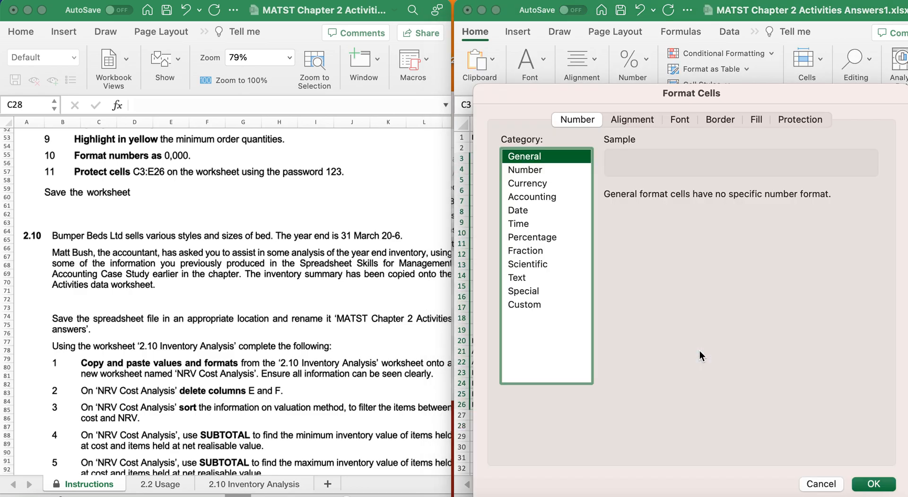
pyautogui.click(525, 170)
pyautogui.click(610, 212)
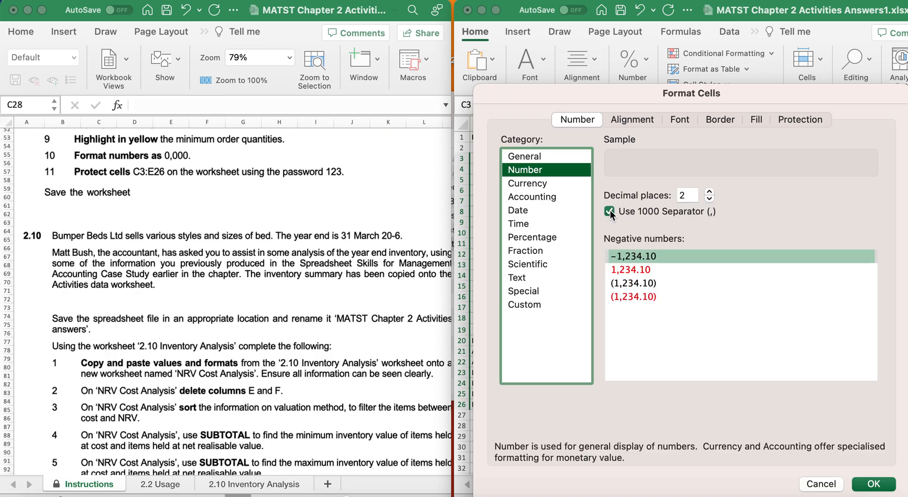
pyautogui.click(709, 198)
pyautogui.click(712, 199)
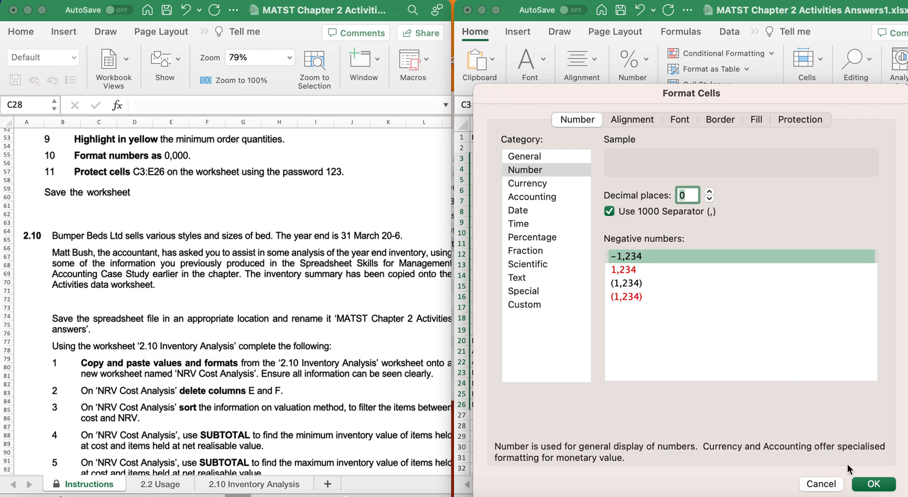
pyautogui.click(873, 484)
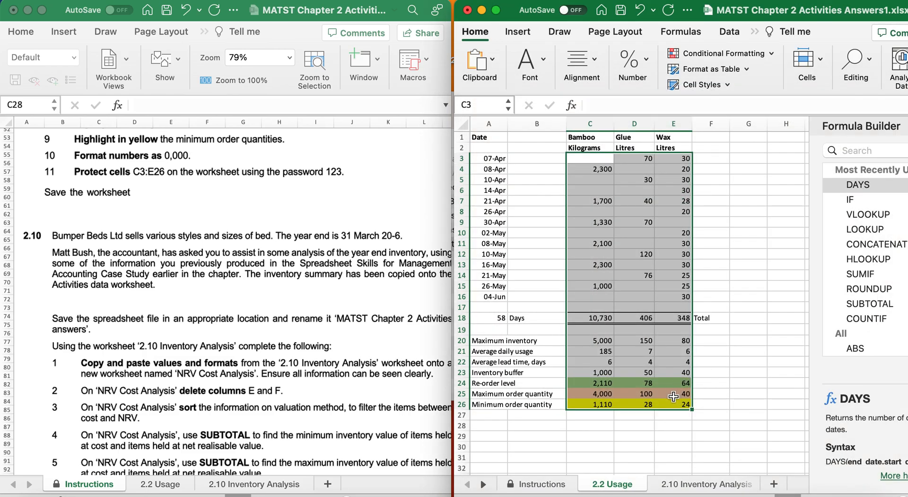
# Reselect the formatted range C3:E26.
pyautogui.click(651, 422)
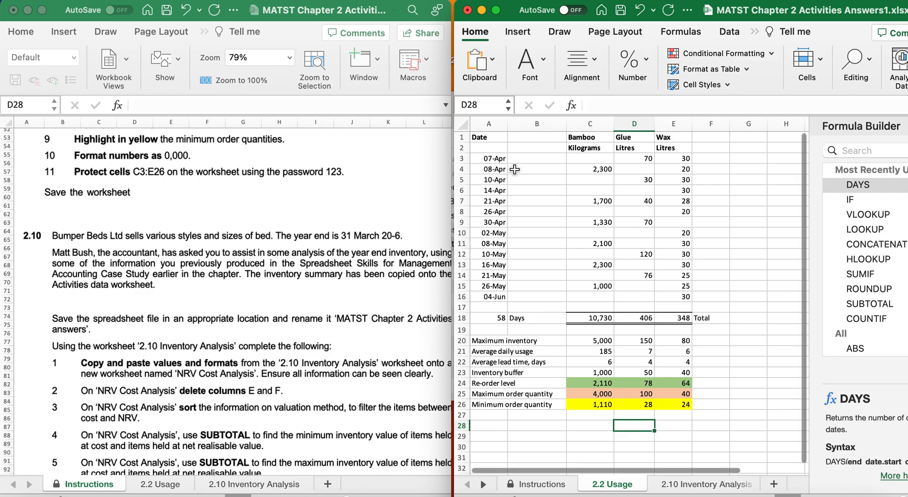
pyautogui.click(590, 161)
pyautogui.moveTo(590, 161); pyautogui.dragTo(677, 405)
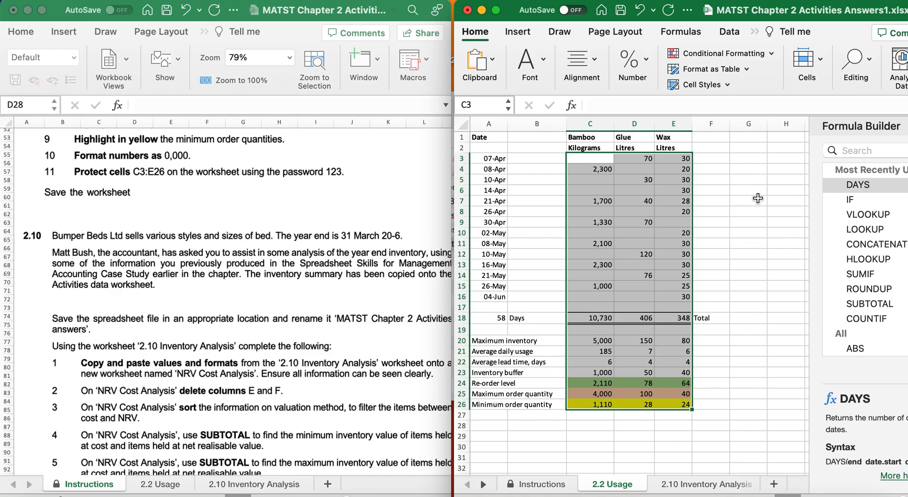
# Go to the Review tab and look through its workbook protection and permission options.
pyautogui.click(758, 30)
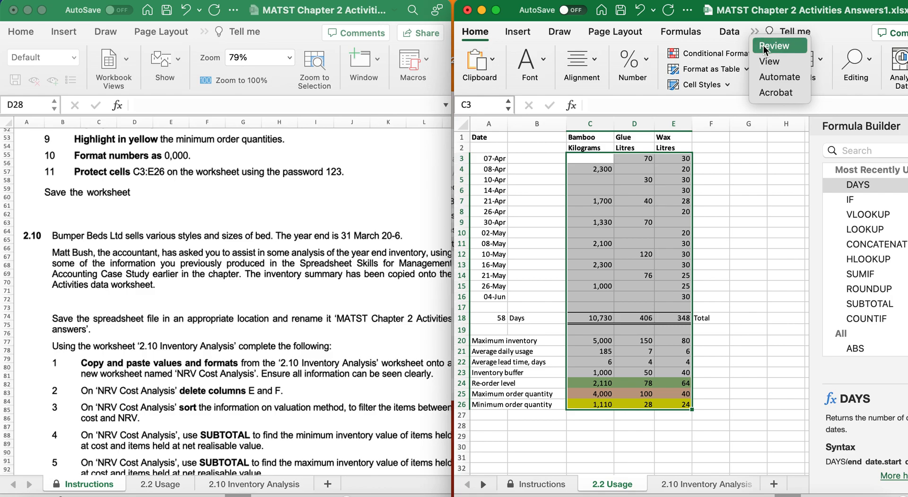
pyautogui.click(764, 47)
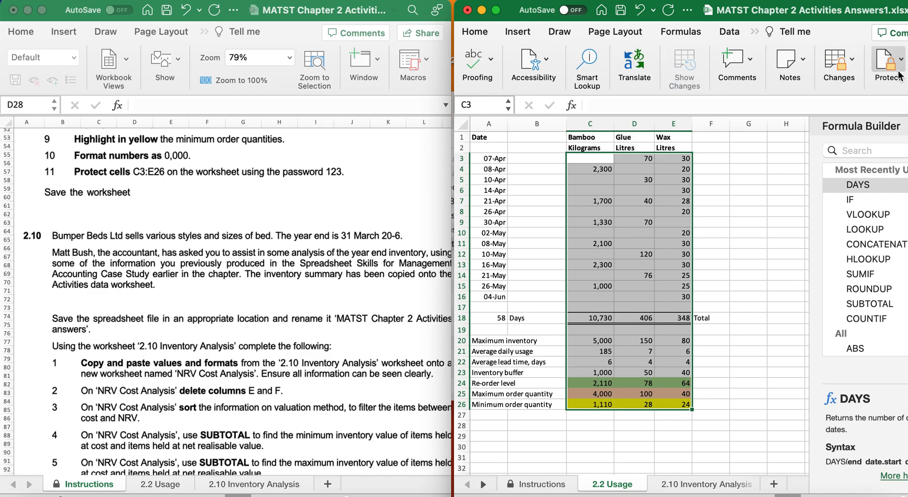
pyautogui.click(880, 67)
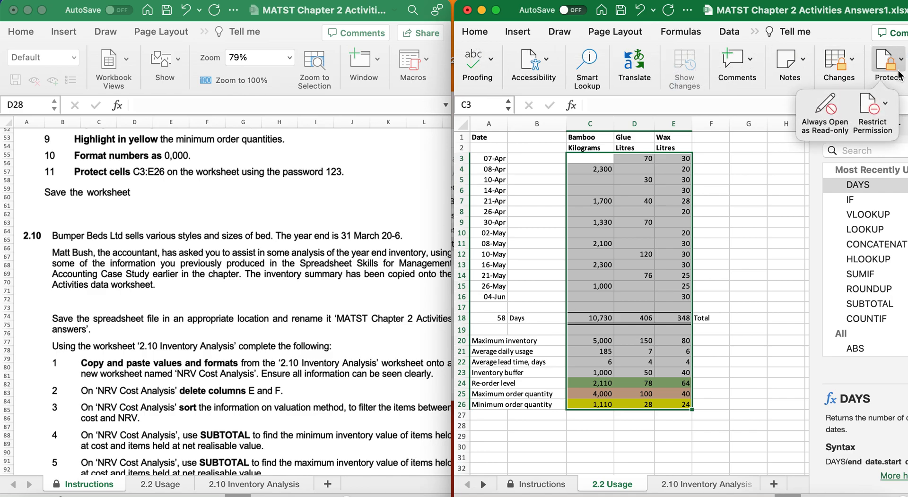
pyautogui.click(874, 108)
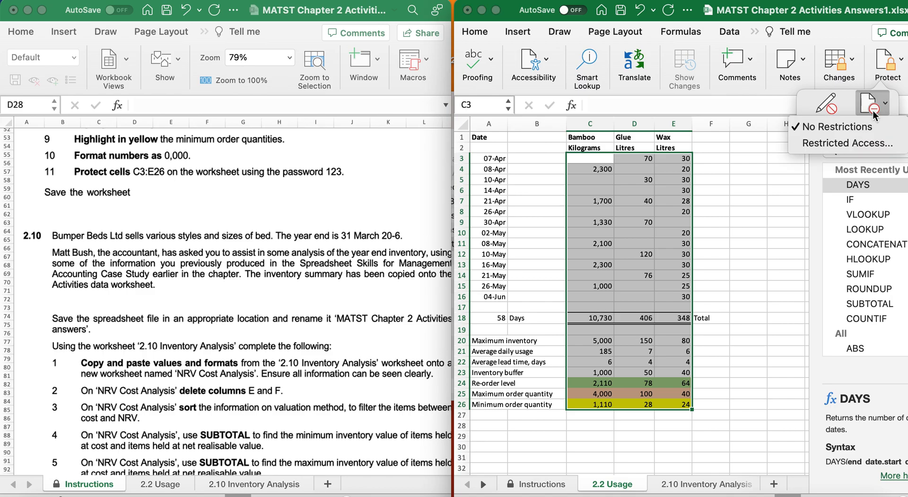
pyautogui.click(866, 108)
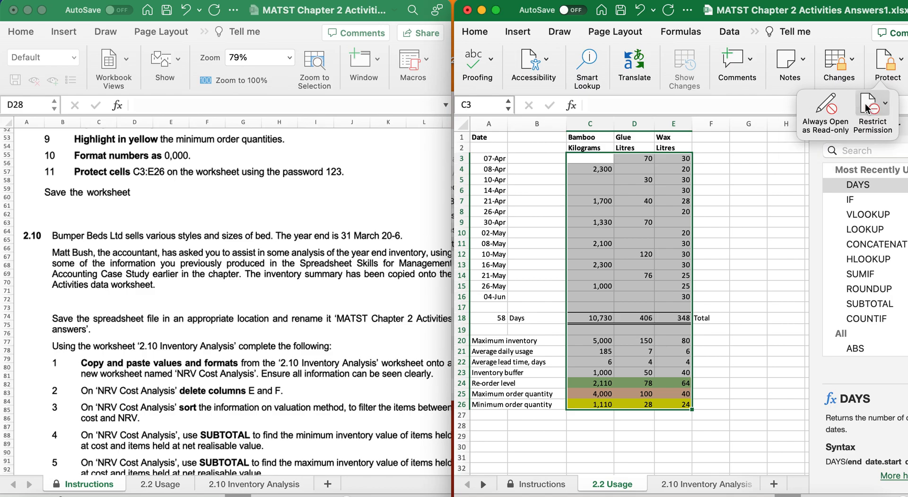
pyautogui.click(866, 108)
pyautogui.click(828, 105)
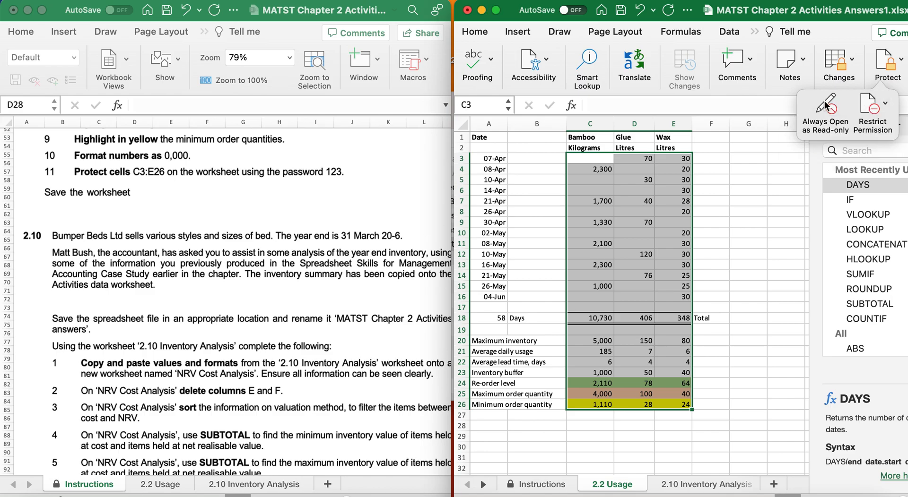
pyautogui.click(826, 105)
pyautogui.click(494, 11)
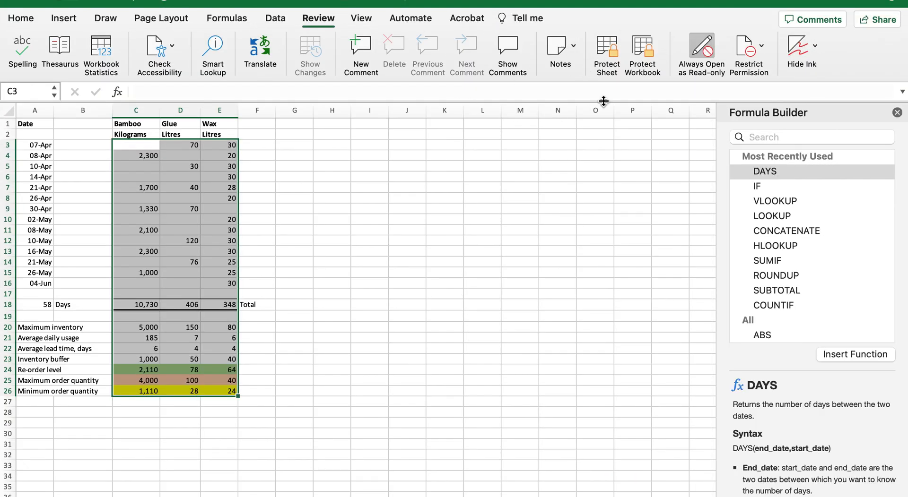
# Protect the 2.2 Usage sheet with a password, then verify cell D16 refuses editing.
pyautogui.click(614, 51)
pyautogui.write('123')
pyautogui.press('Tab')
pyautogui.write('123')
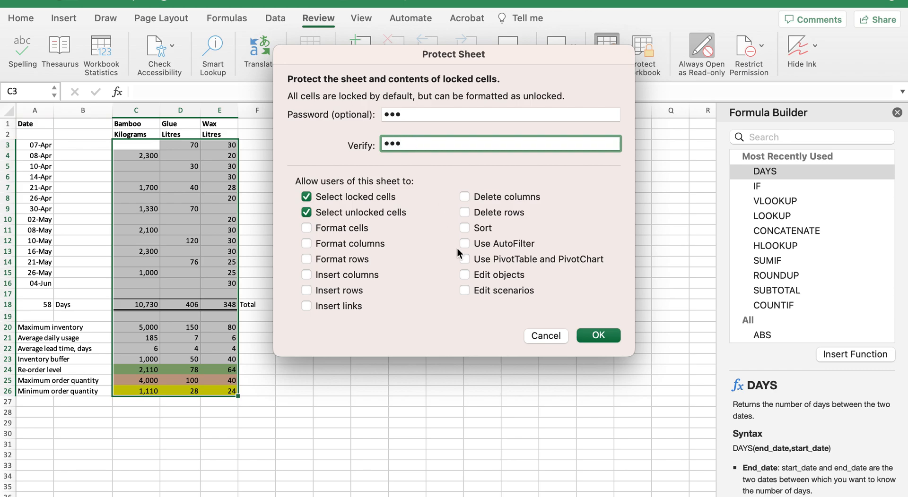
pyautogui.click(597, 335)
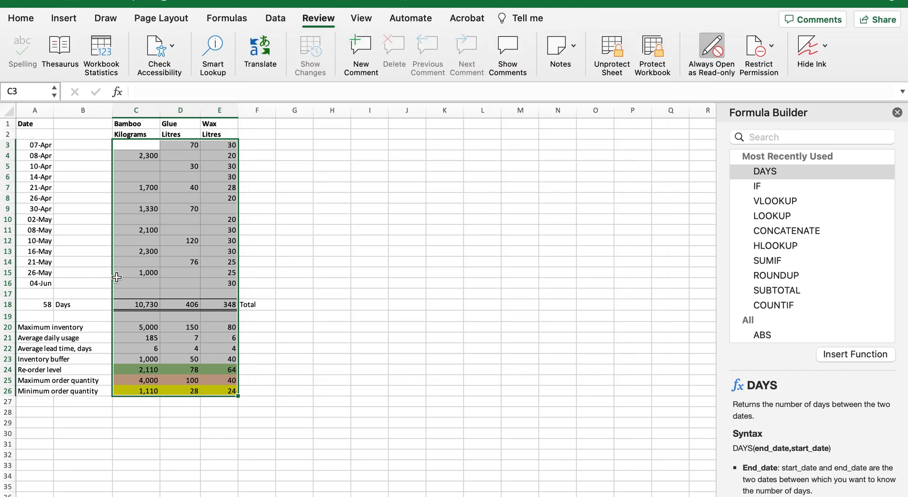
pyautogui.doubleClick(183, 287)
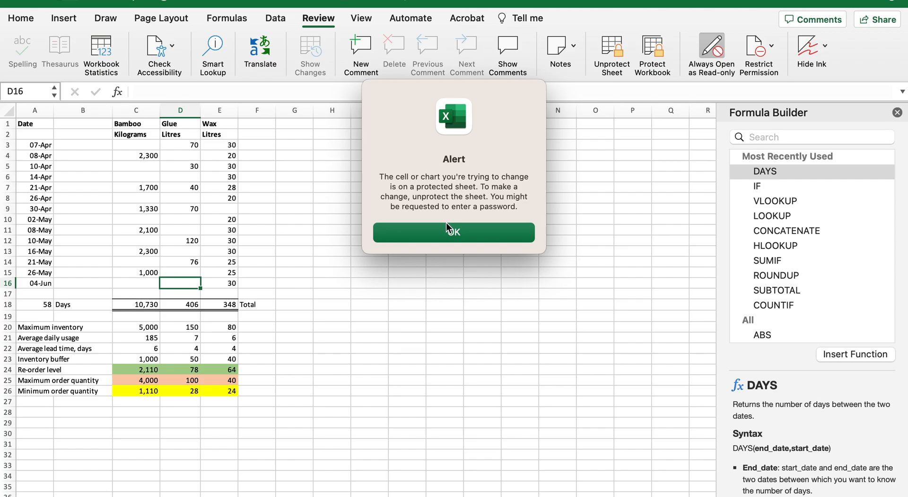
pyautogui.click(448, 233)
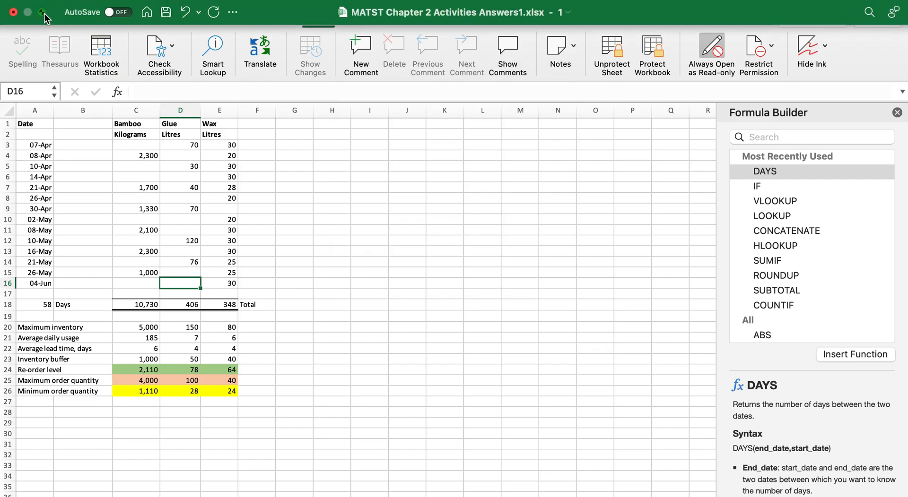
# Exit full screen to show both workbooks side by side, and save the answers workbook.
pyautogui.click(44, 13)
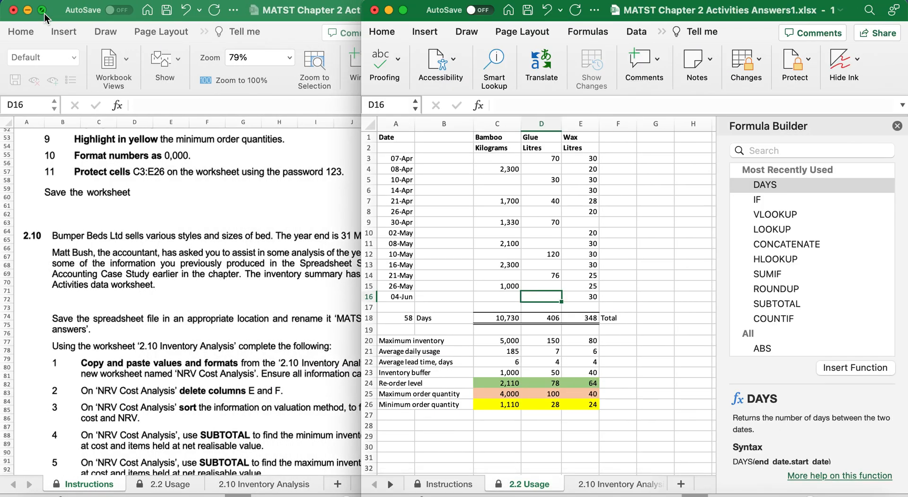
pyautogui.click(527, 10)
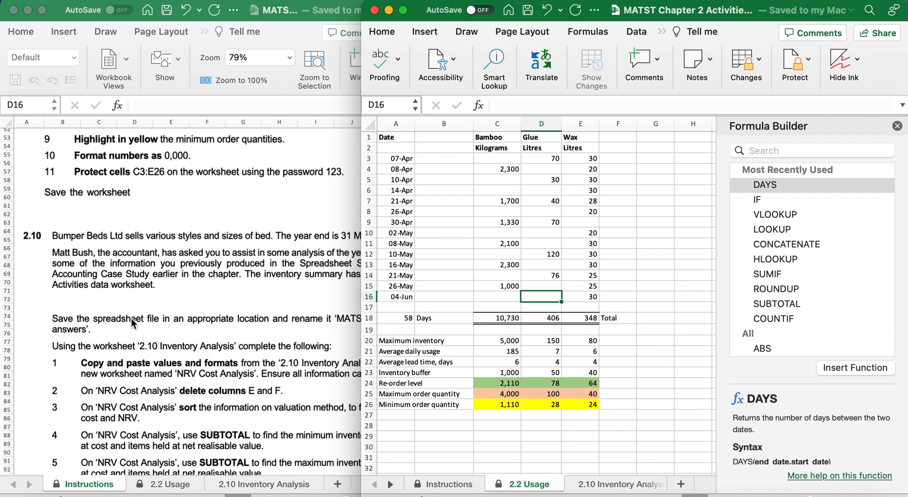